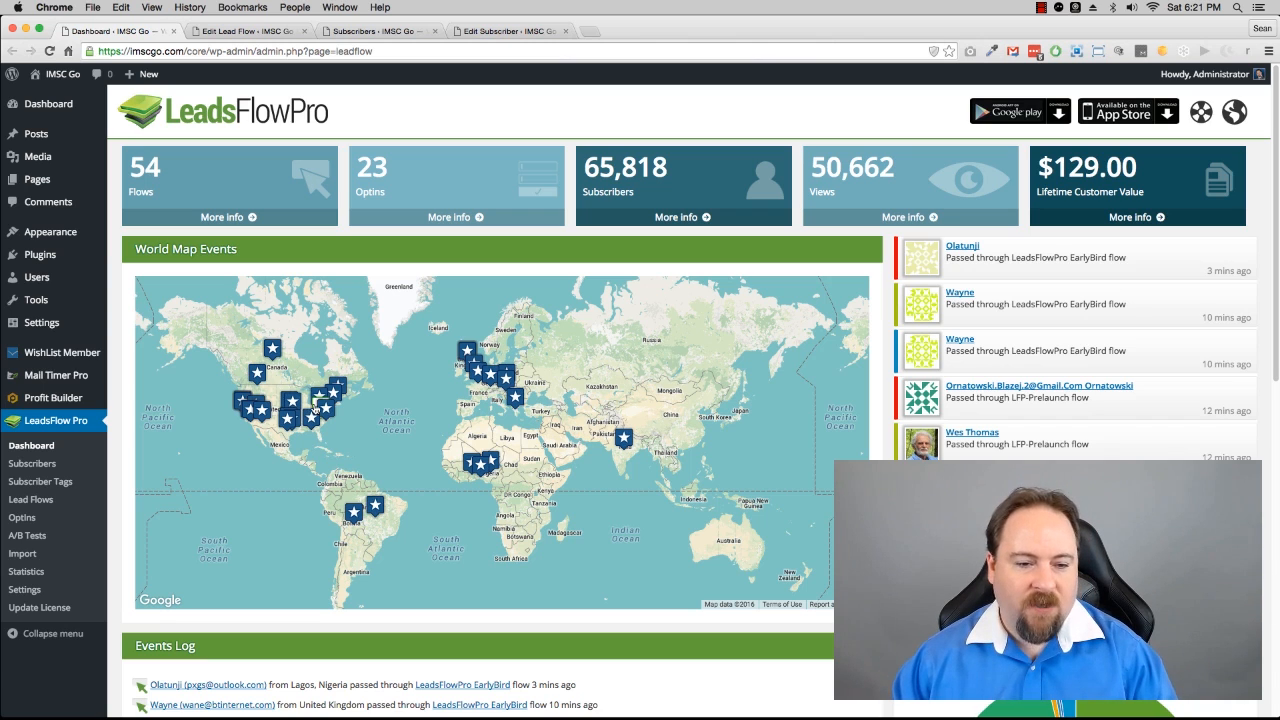
Step: Open the Download Free Guide lead flow editor and choose the External Flow type
mouse_move(314, 406)
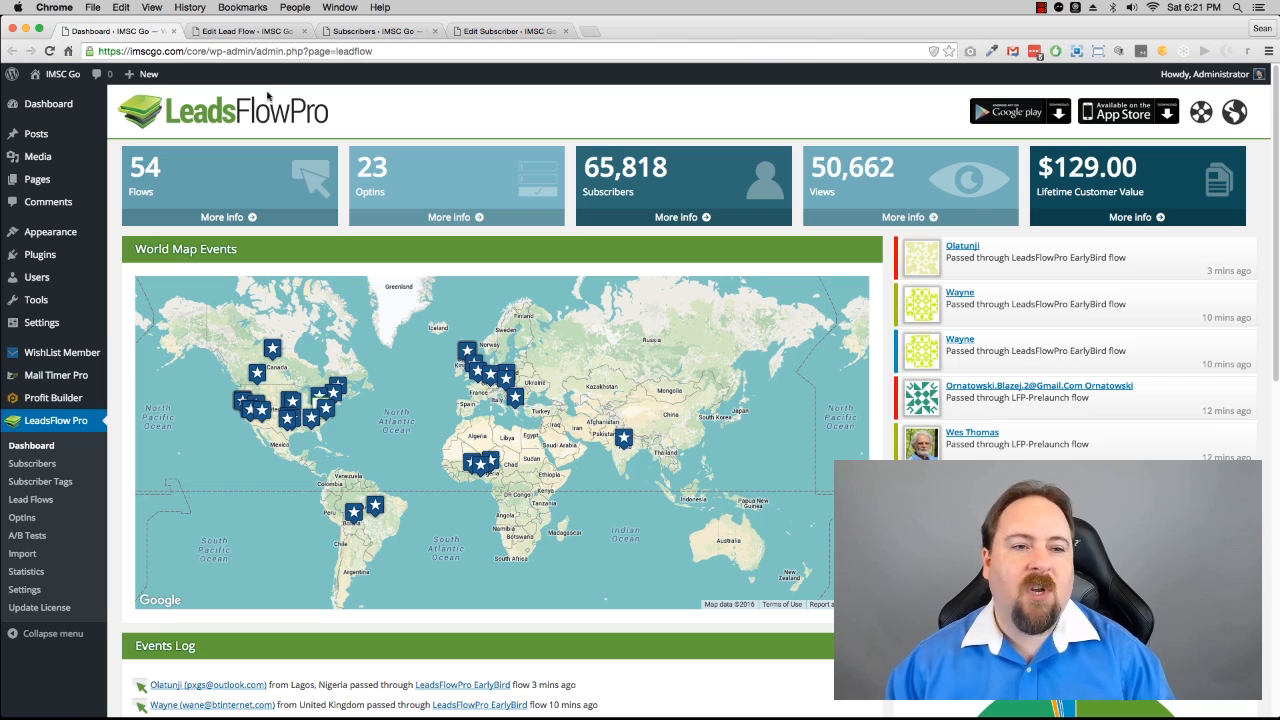
click(238, 33)
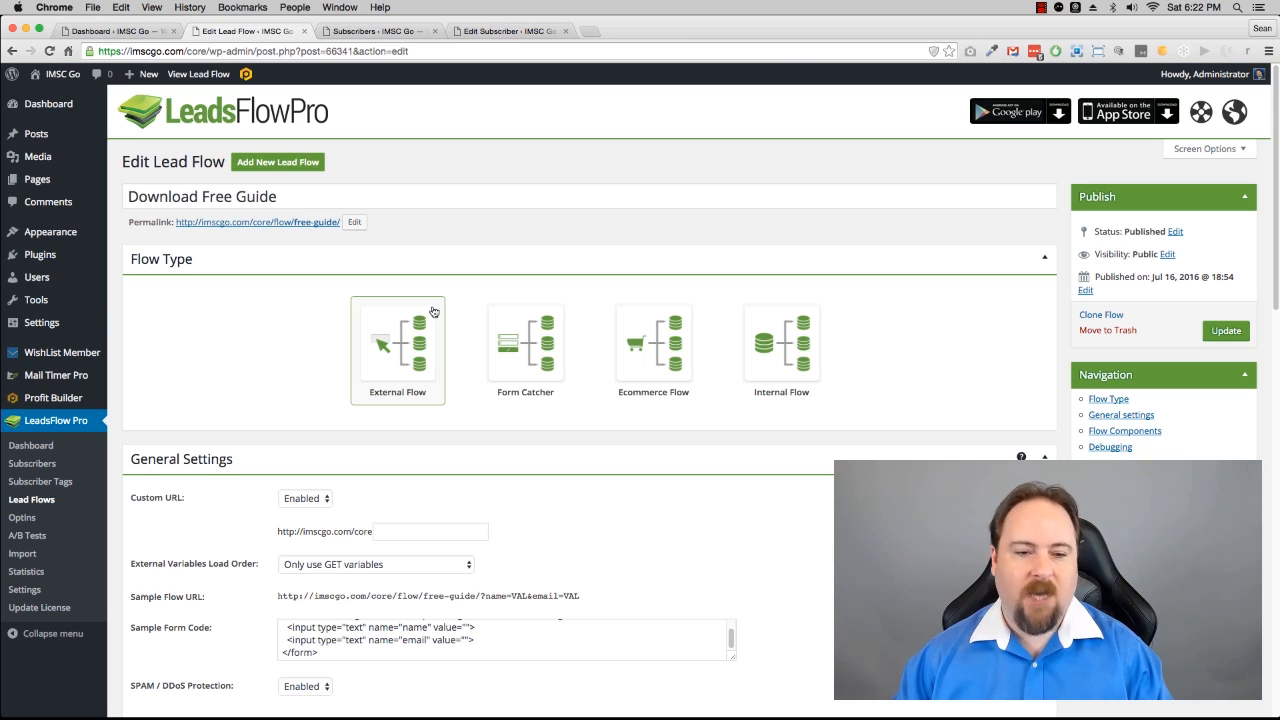
click(407, 372)
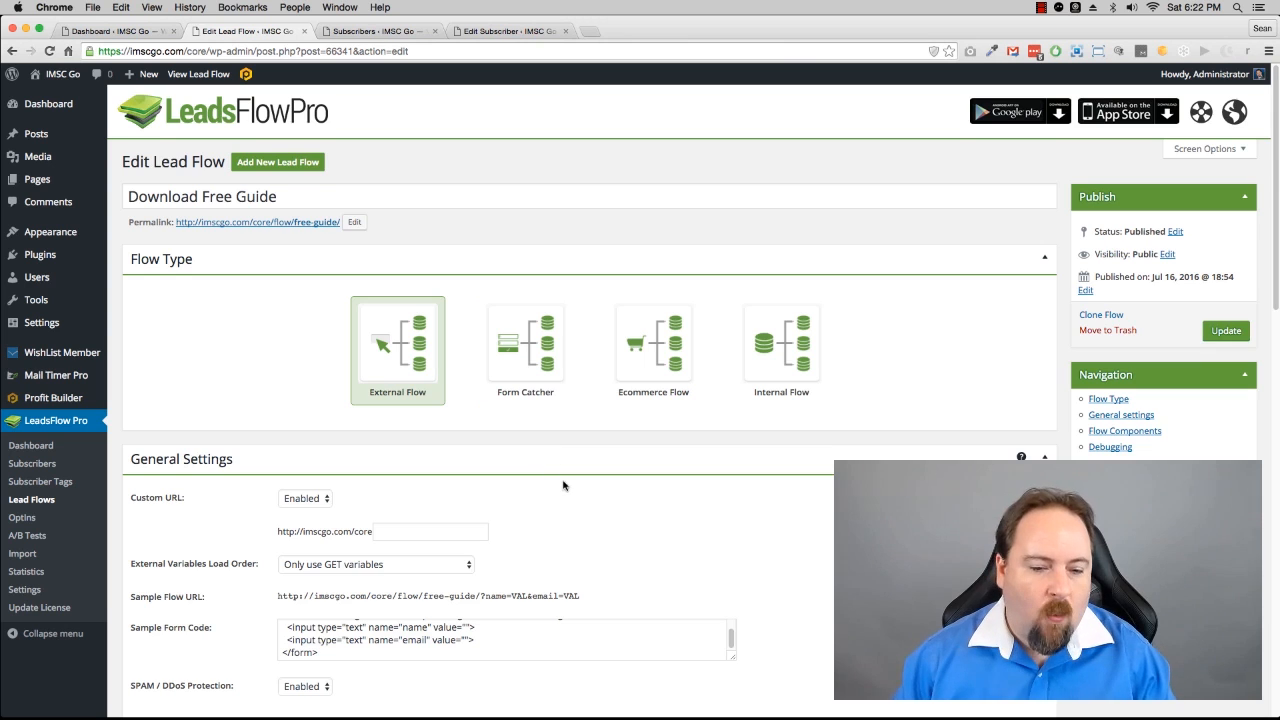
Step: Set the flow's custom URL to /freedownload/
scroll(560, 480, down, 2)
click(463, 451)
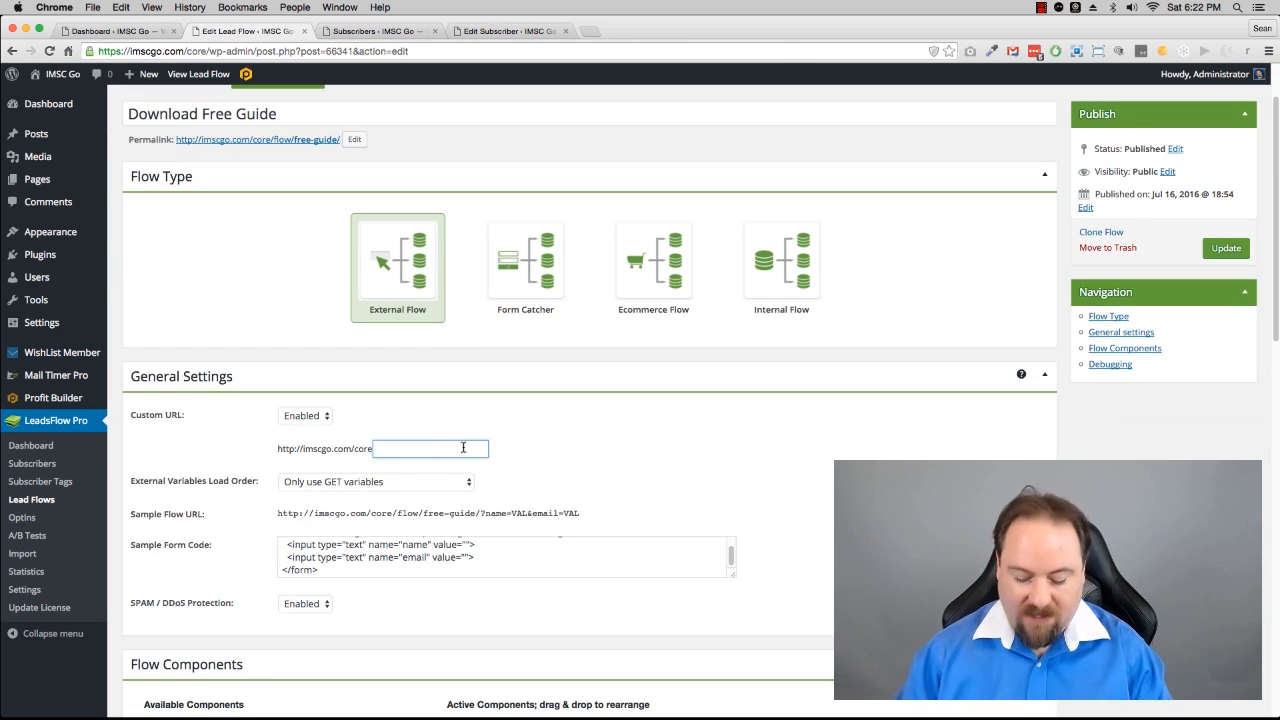
text(/freed)
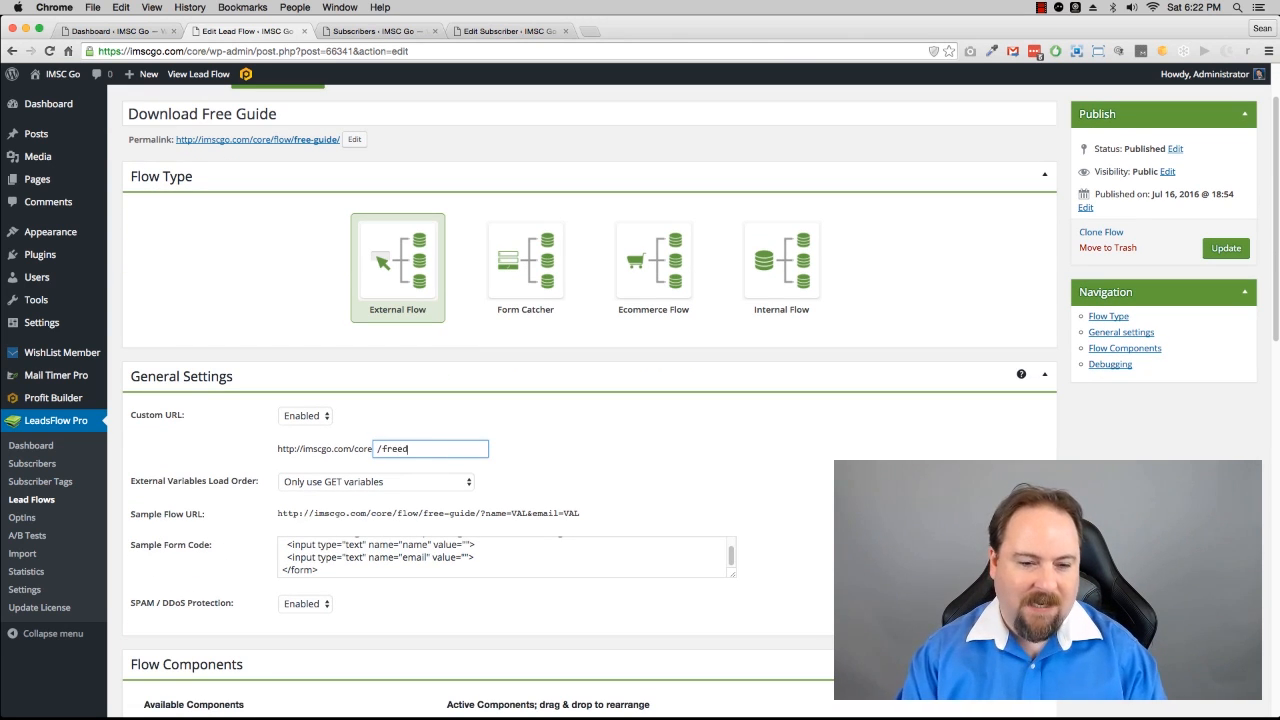
text(ownload/)
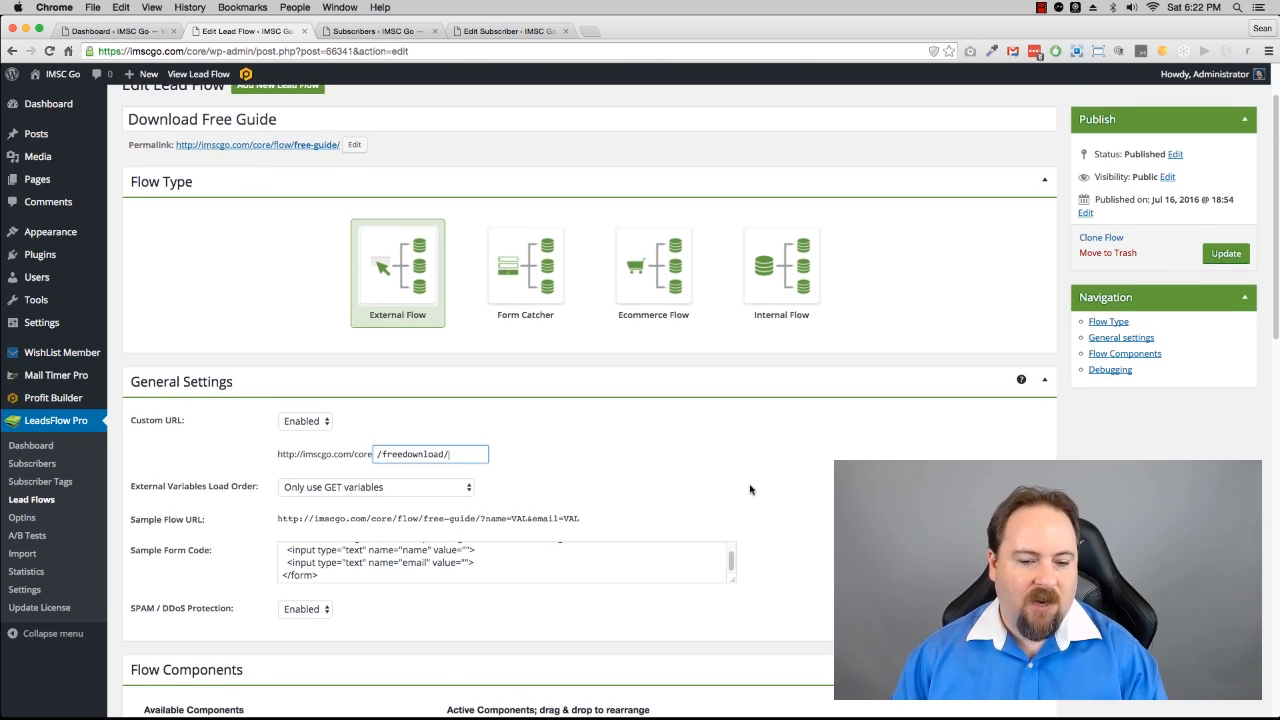
Step: Expand the Flow Start component to review its external variables and validation rules, then collapse it
scroll(600, 487, down, 5)
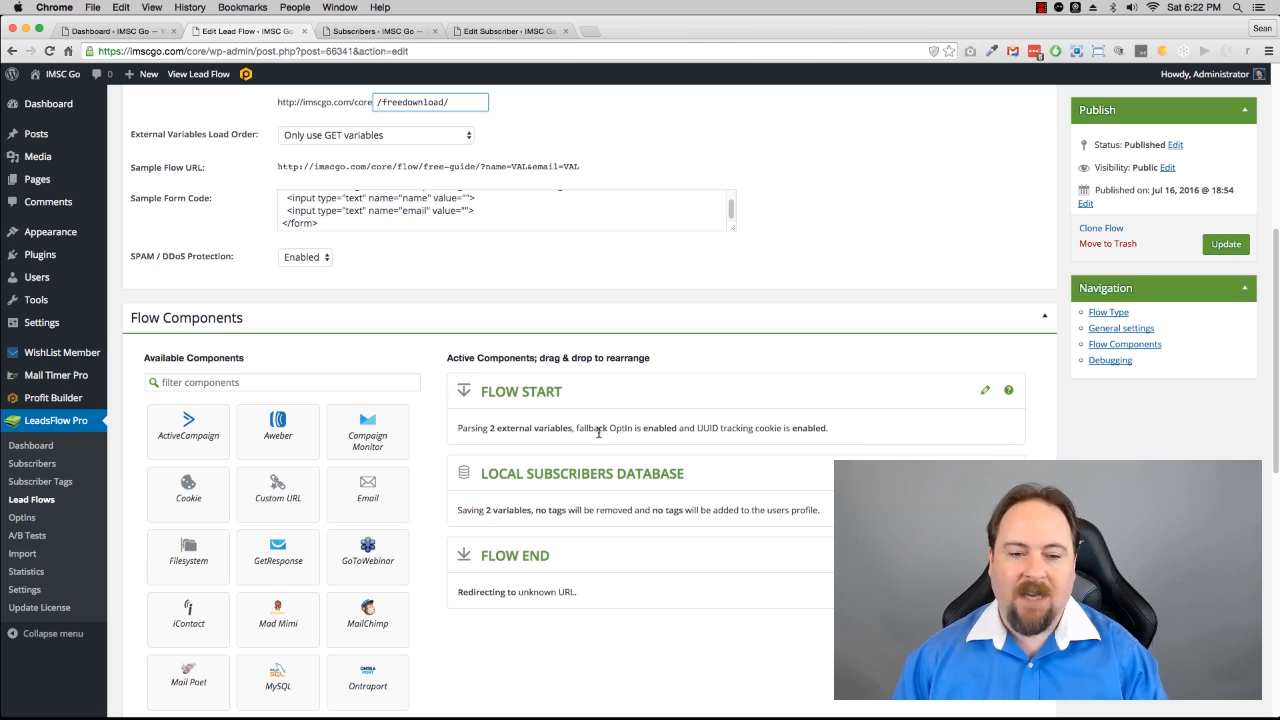
click(985, 395)
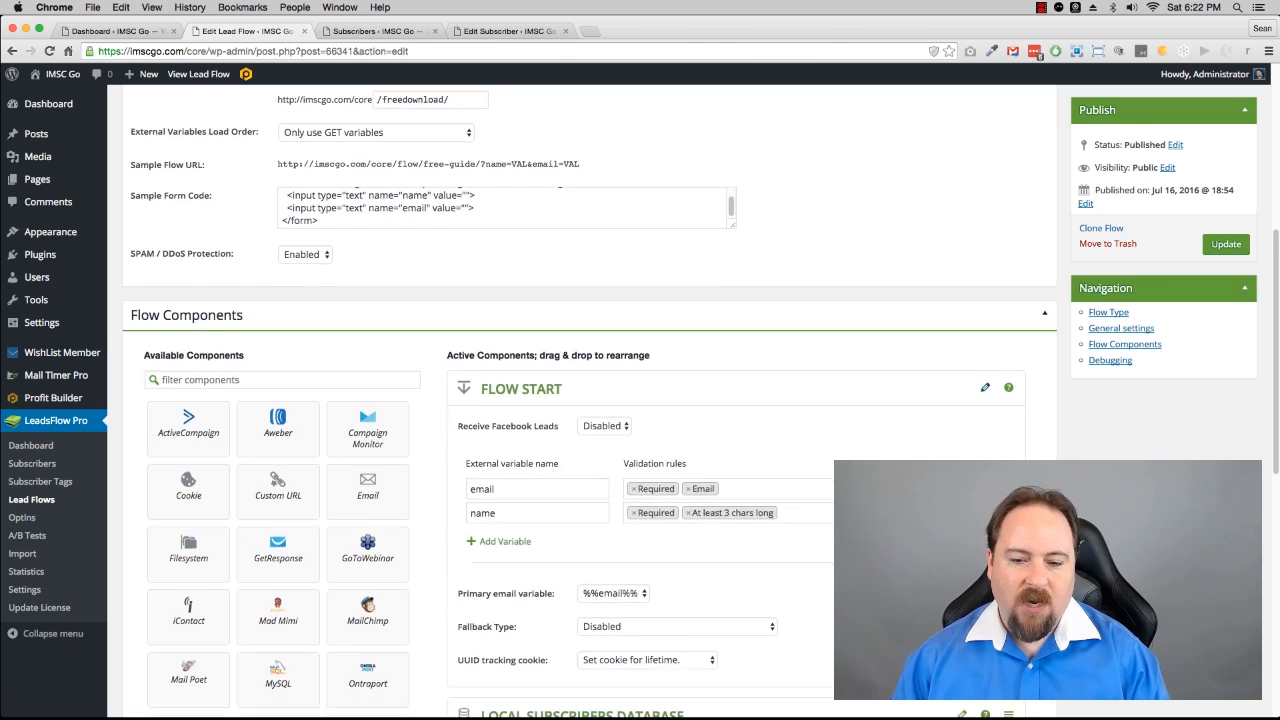
scroll(440, 423, down, 3)
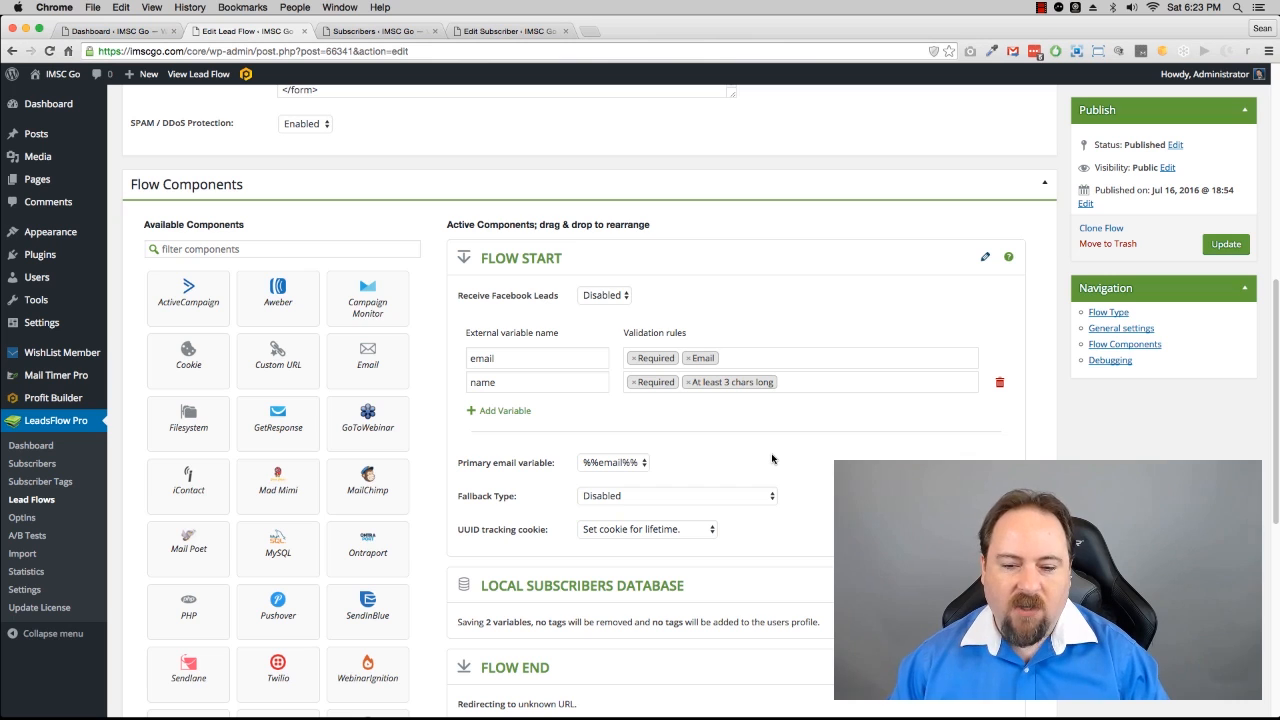
click(985, 260)
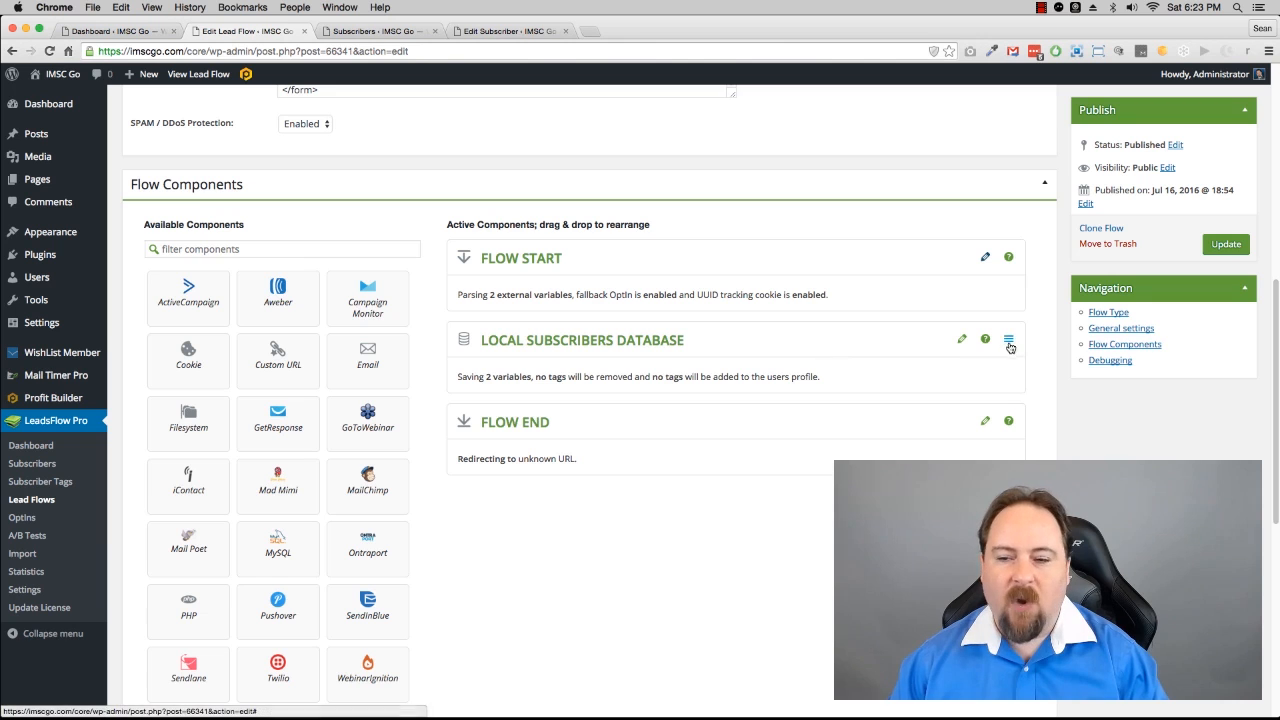
Step: Add the SEO tag to the Local Subscribers Database component's custom tags to add
click(962, 341)
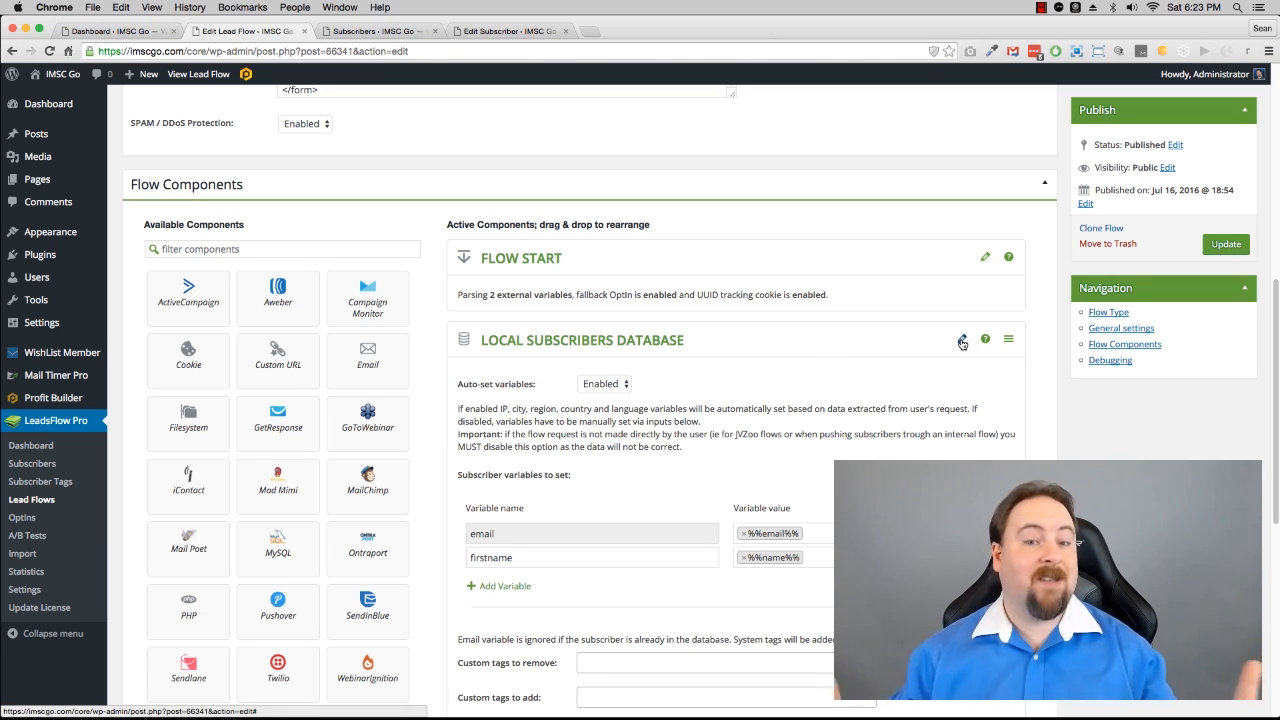
scroll(757, 493, down, 2)
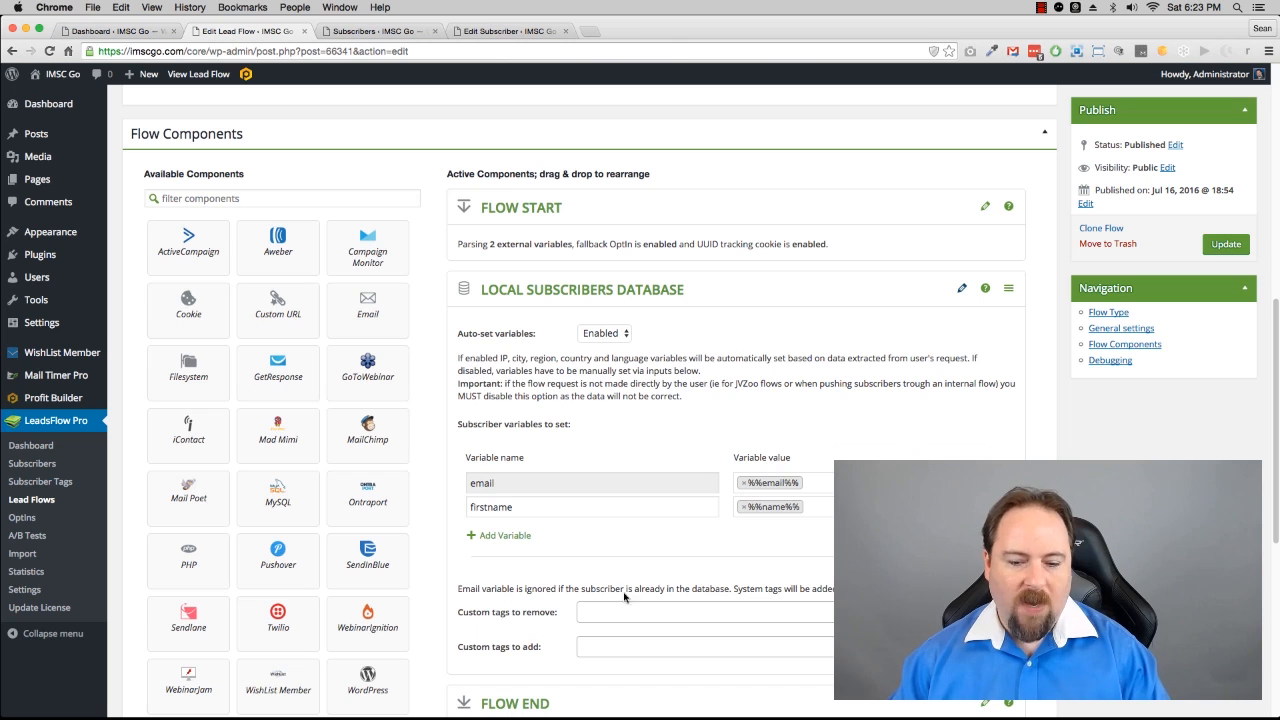
click(624, 645)
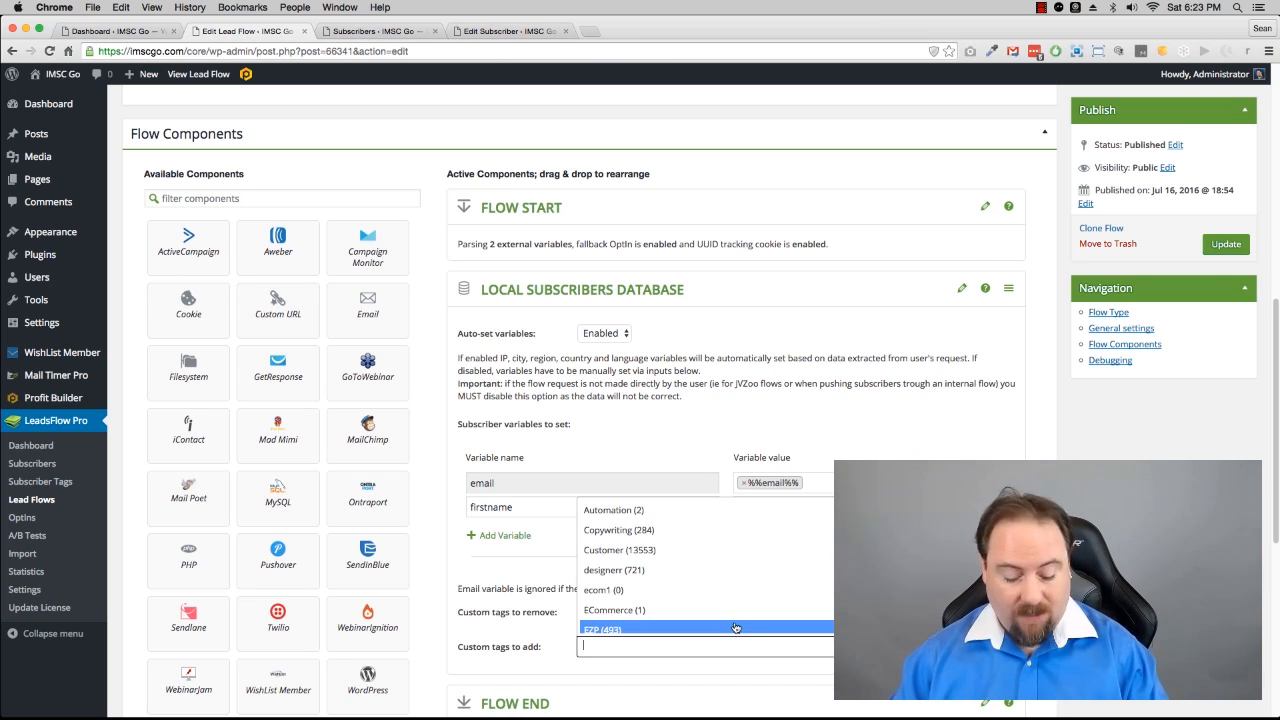
text(SEO)
key(Return)
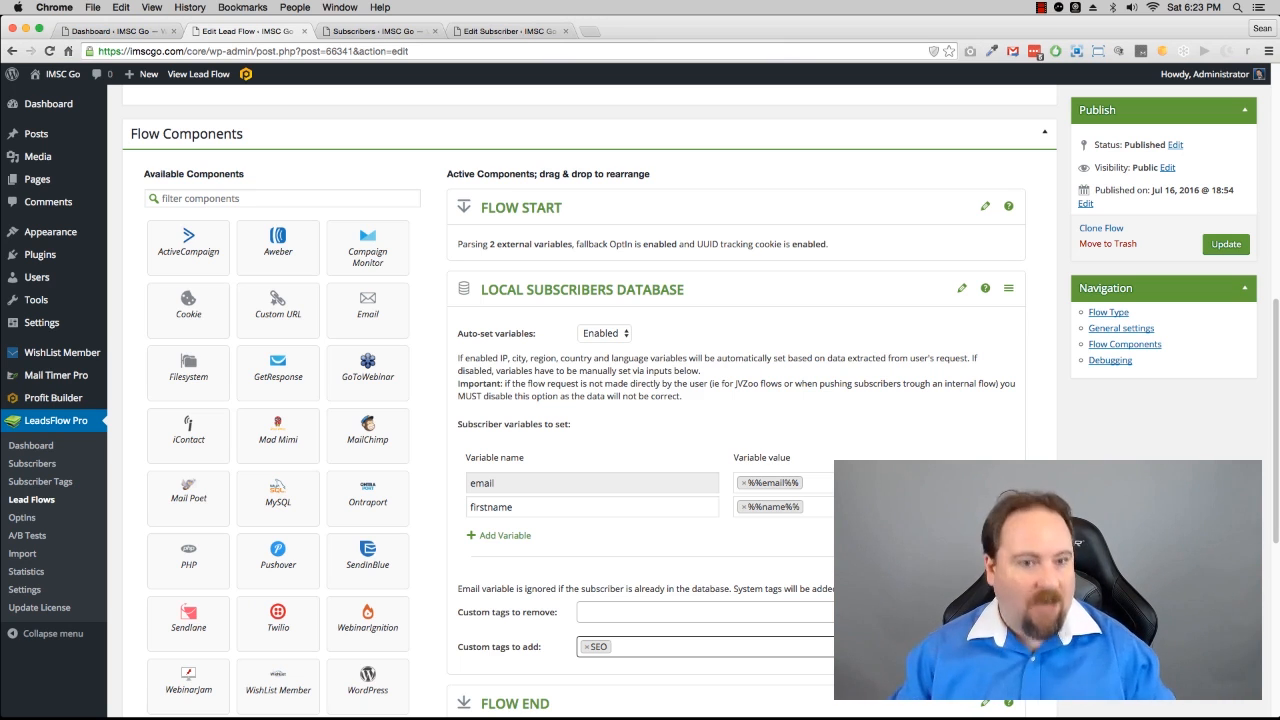
click(962, 291)
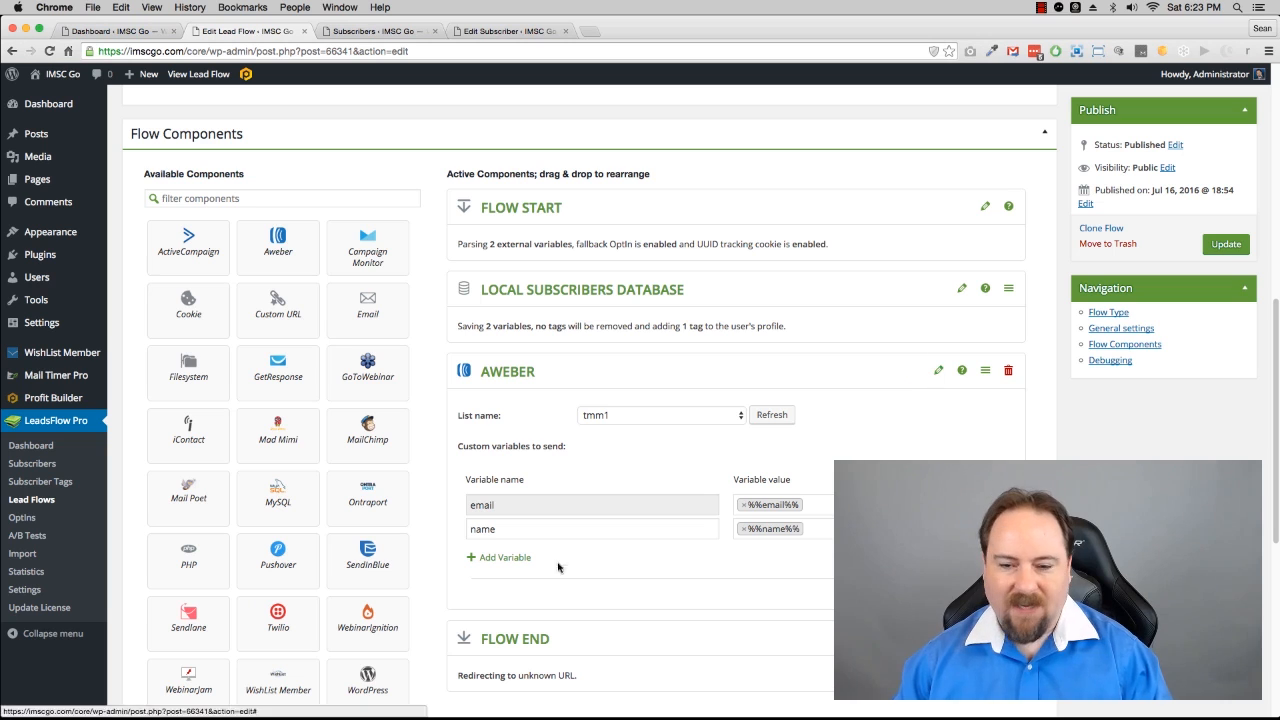
Step: Collapse the Aweber component and add a WebinarJam component set to the Product Creation Empire webinar
click(933, 374)
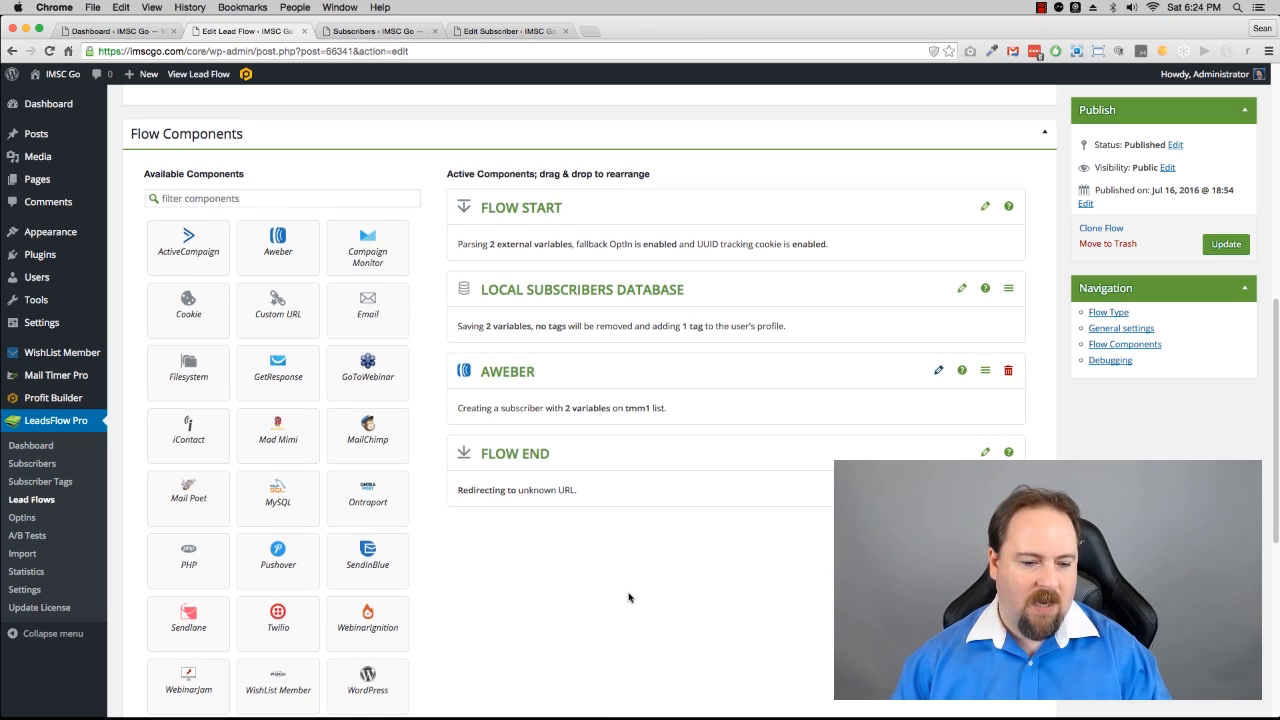
click(187, 689)
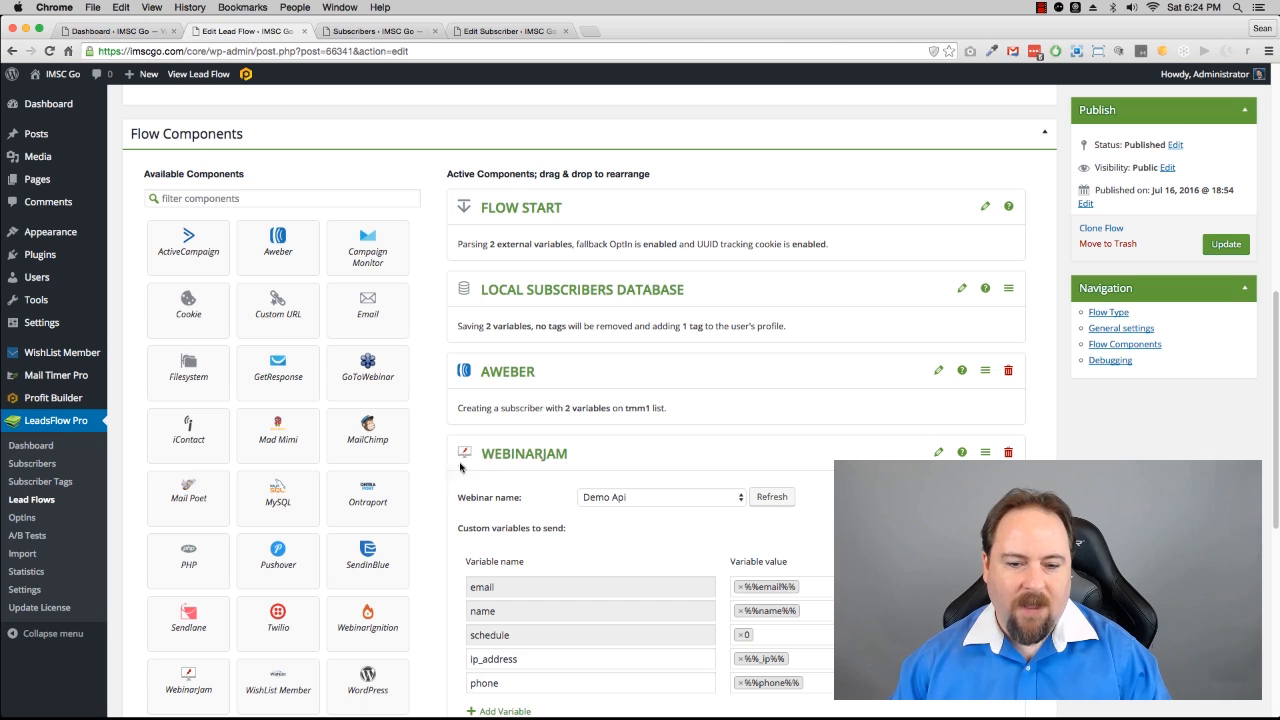
scroll(640, 430, down, 2)
click(641, 426)
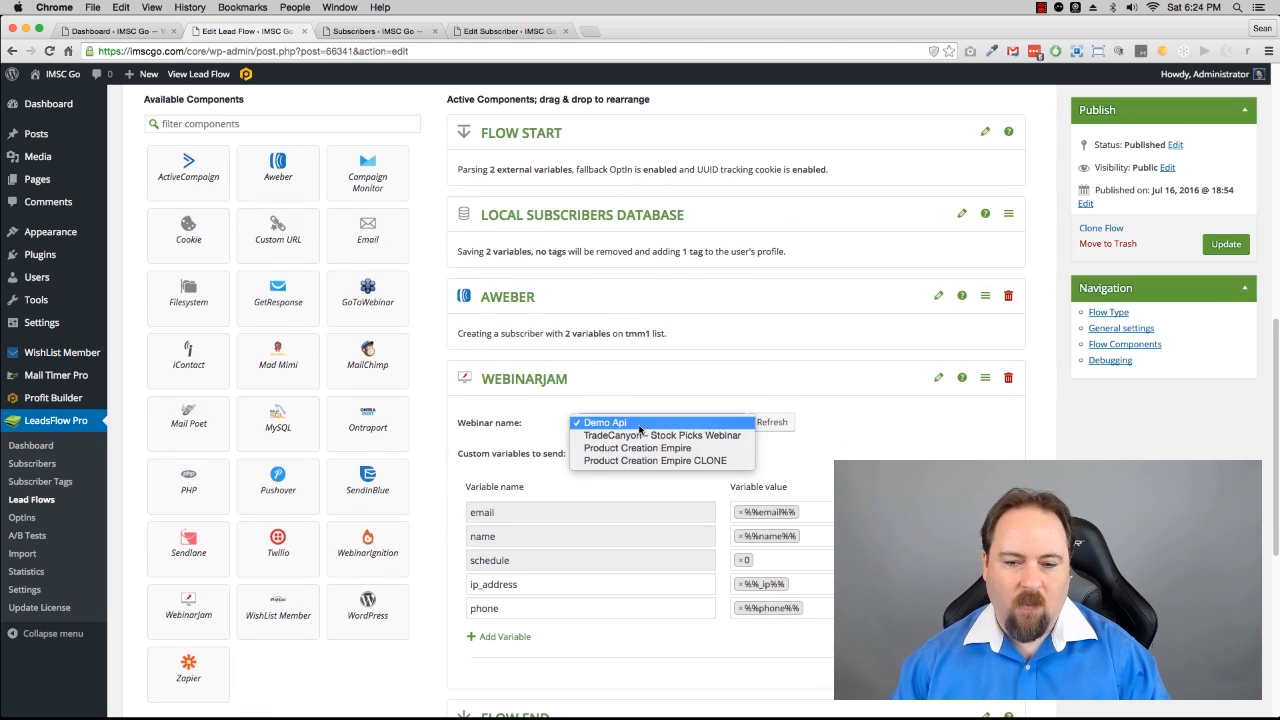
click(645, 448)
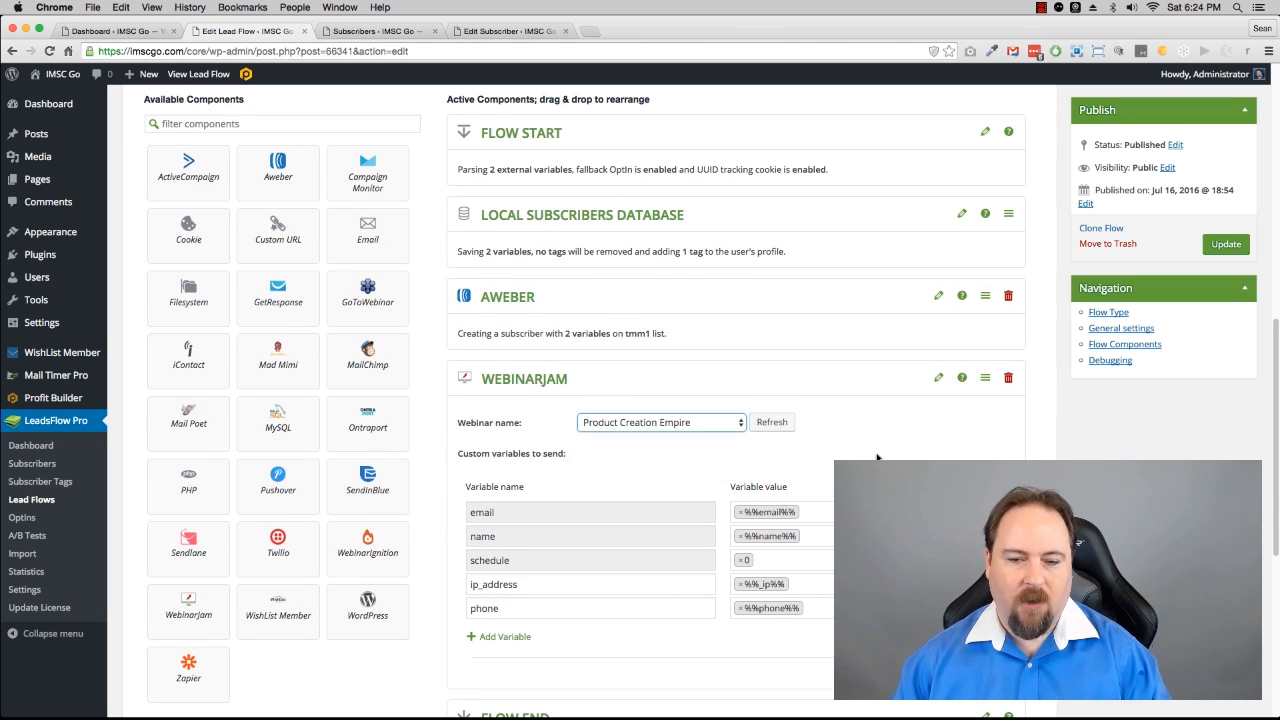
scroll(645, 450, down, 5)
scroll(660, 323, up, 2)
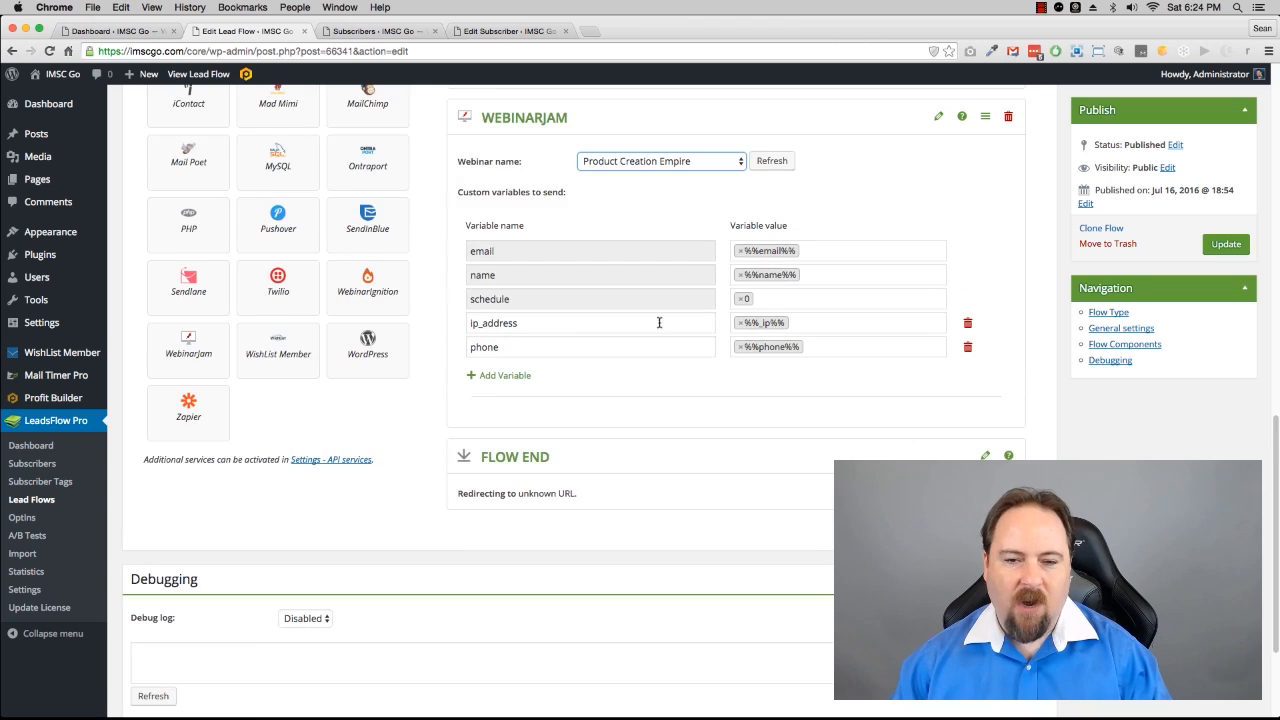
scroll(690, 404, up, 2)
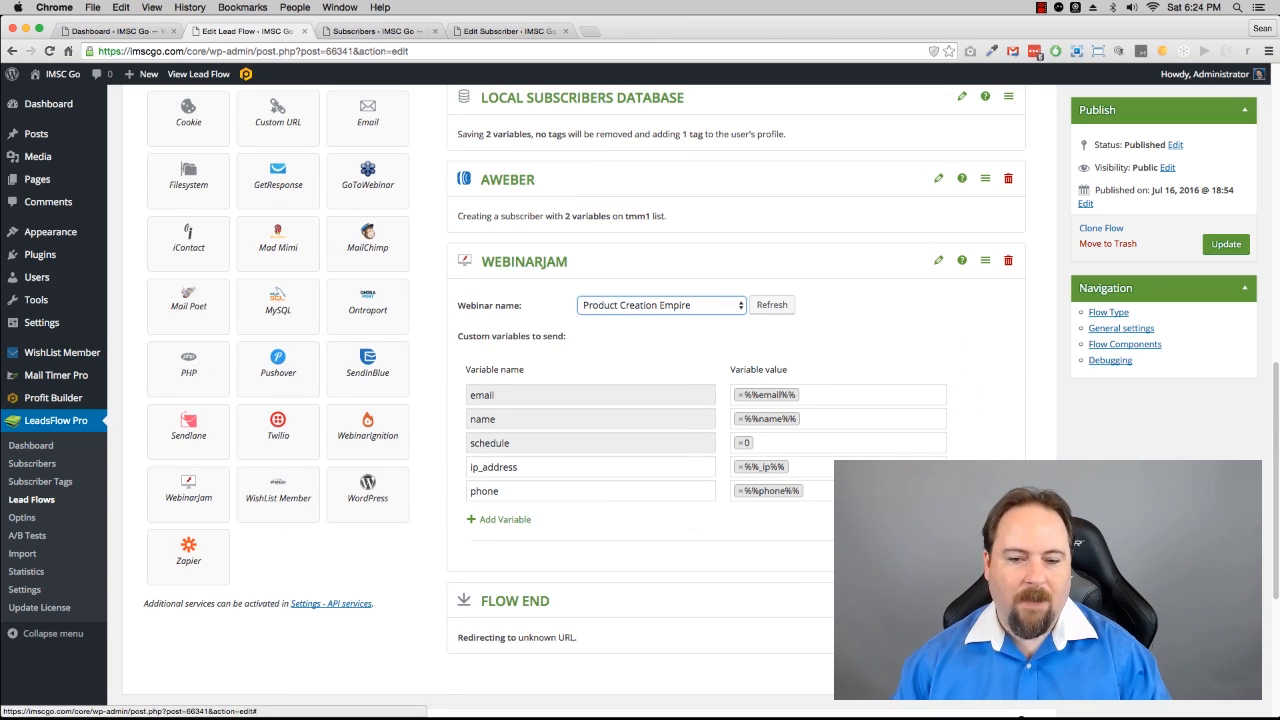
click(938, 262)
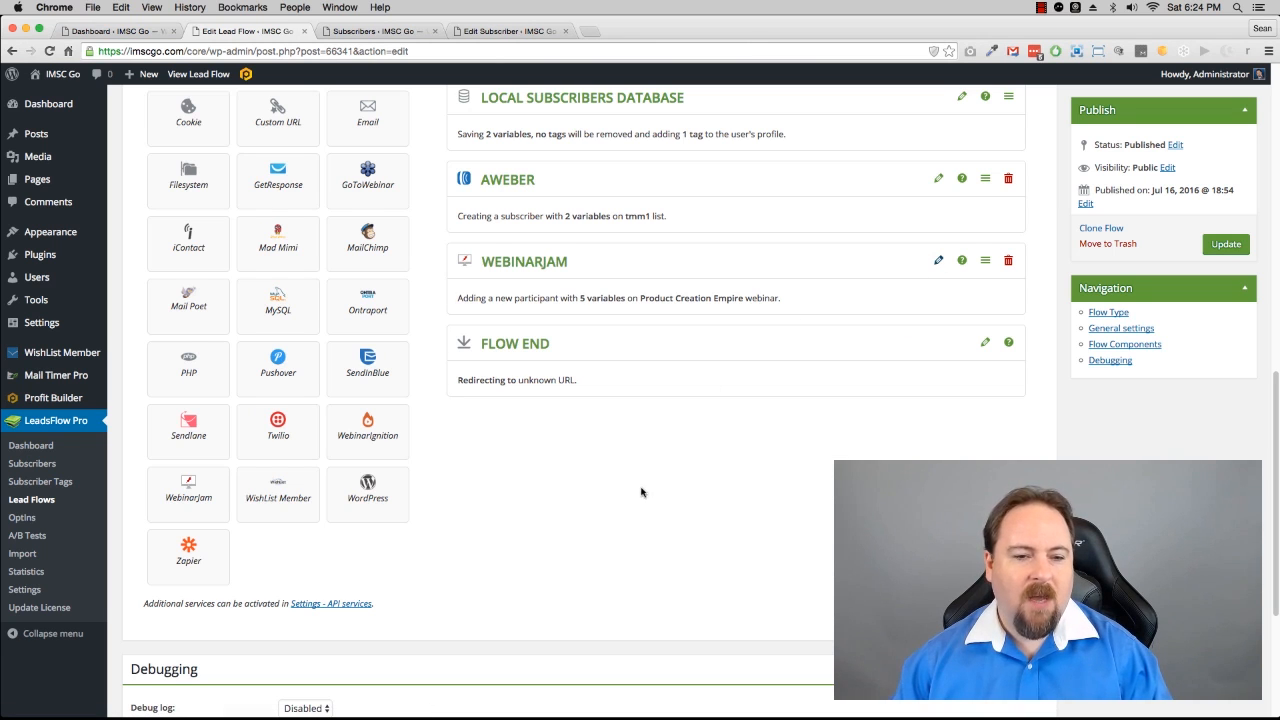
Step: Add a phone external variable to the Flow Start component
scroll(630, 485, up, 6)
scroll(625, 484, down, 3)
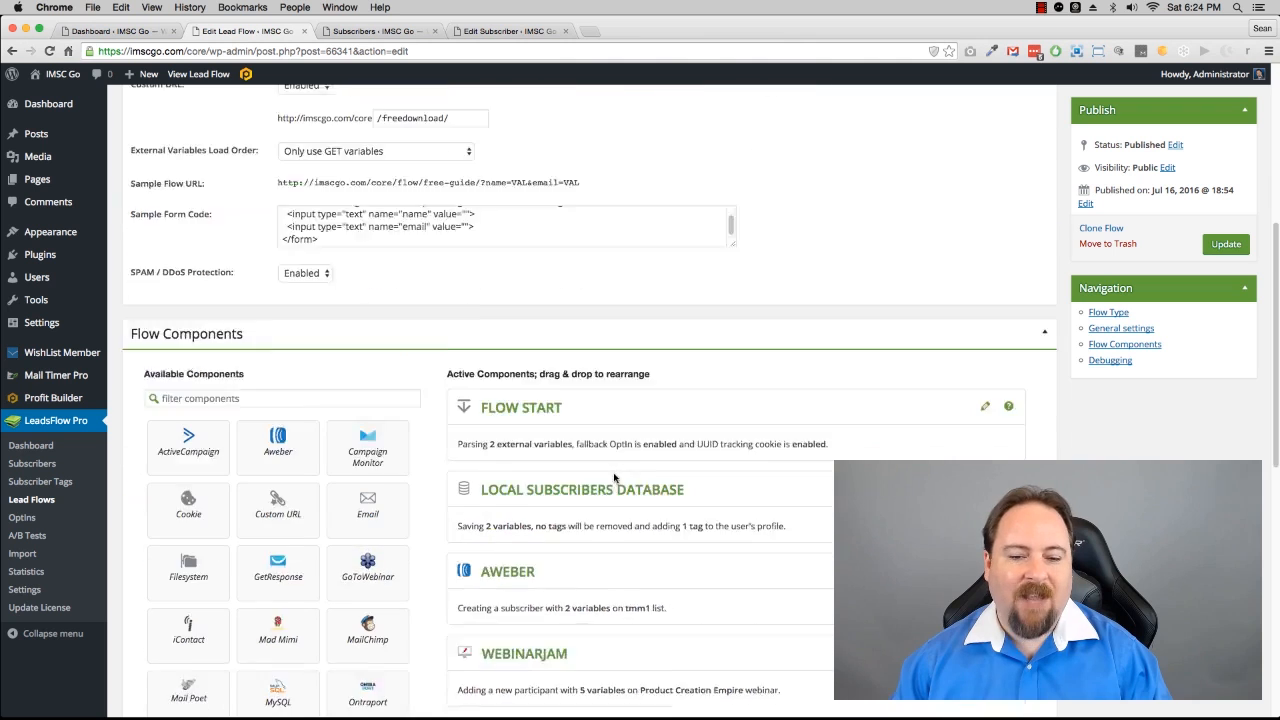
click(985, 298)
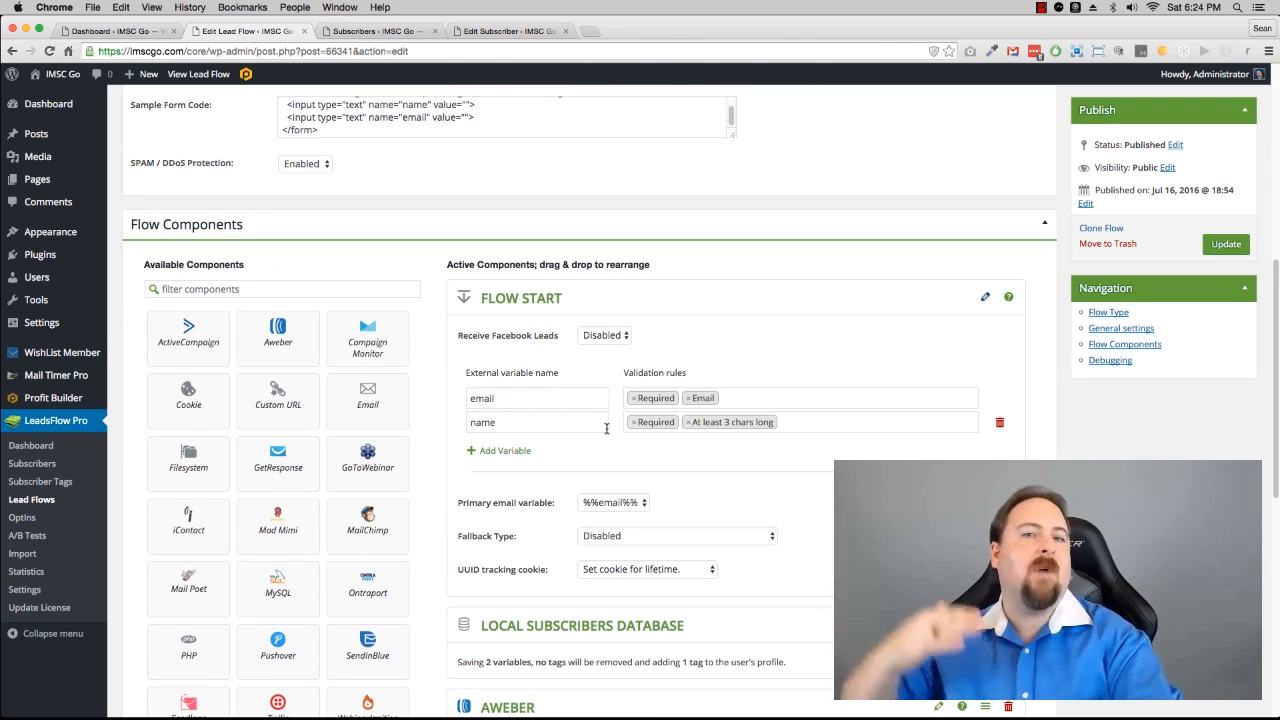
click(516, 450)
click(510, 449)
text(phone)
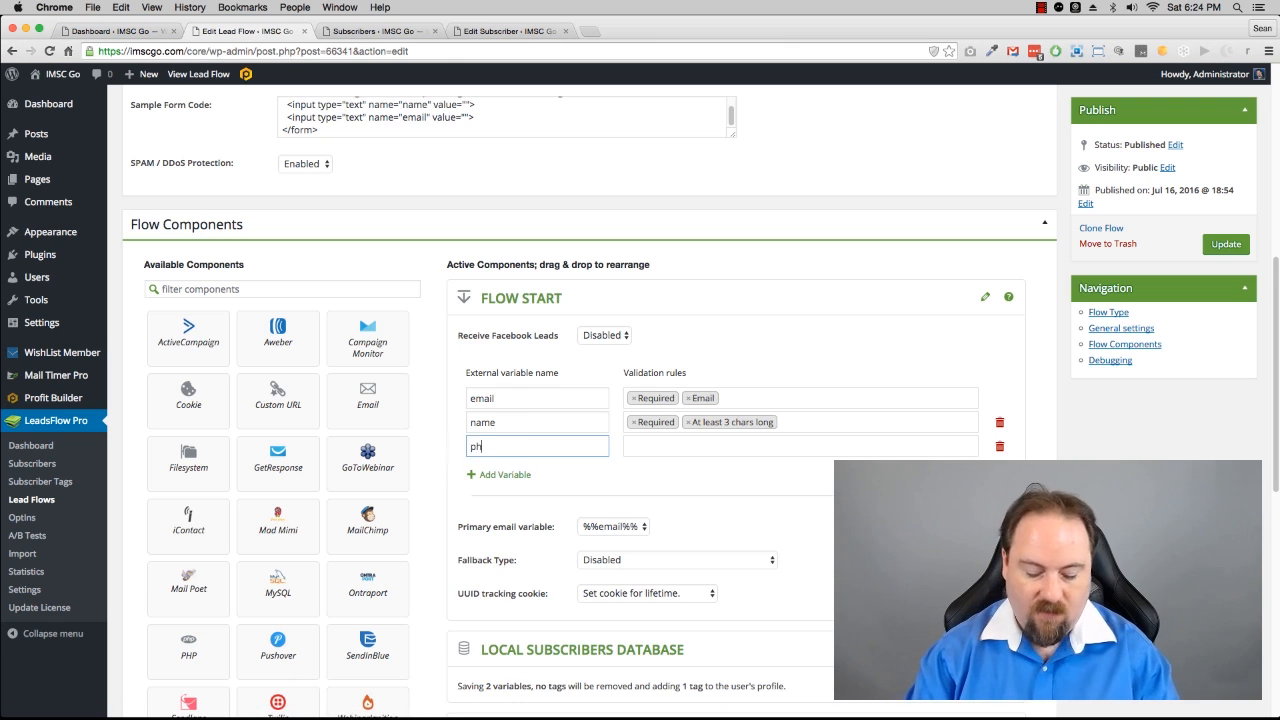
click(646, 446)
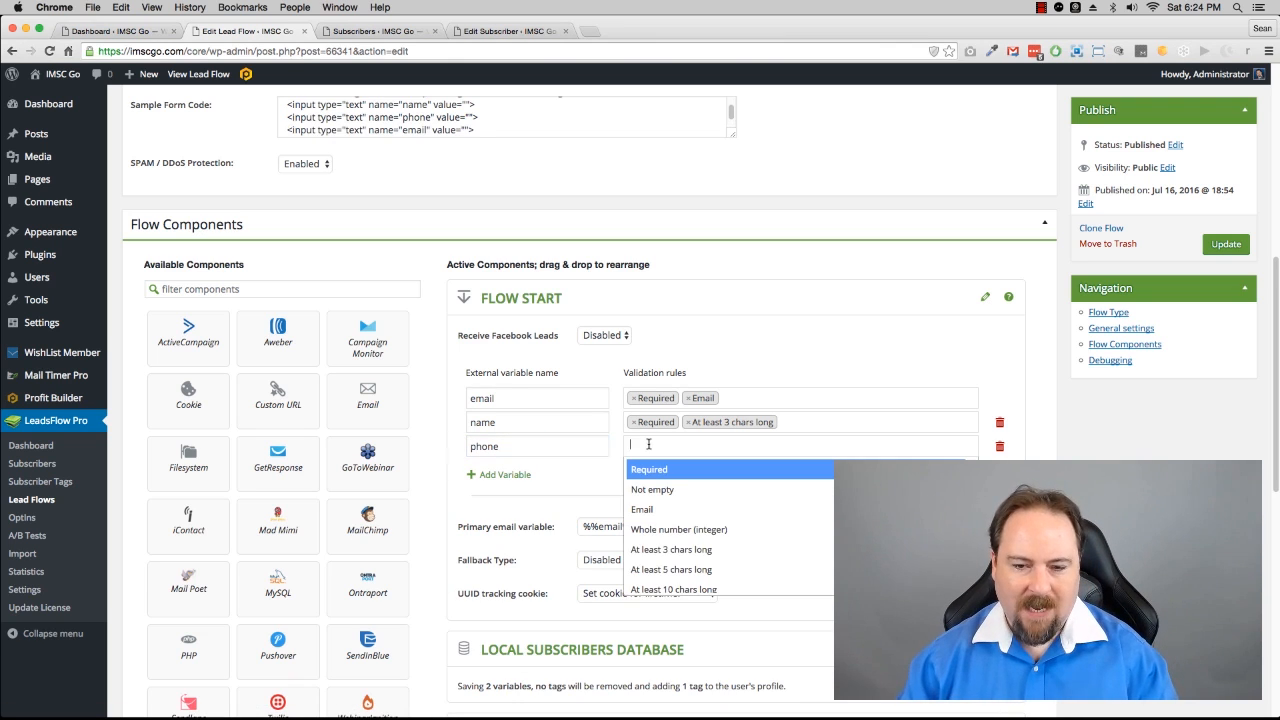
click(600, 481)
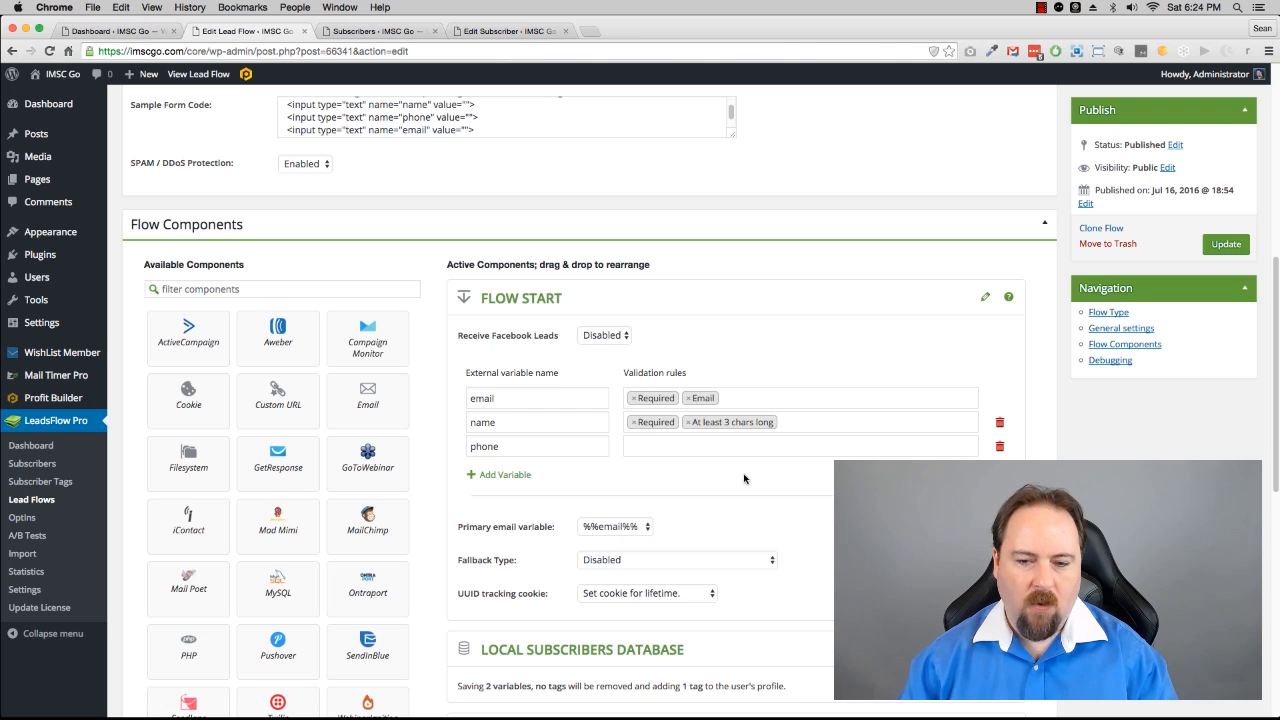
click(983, 301)
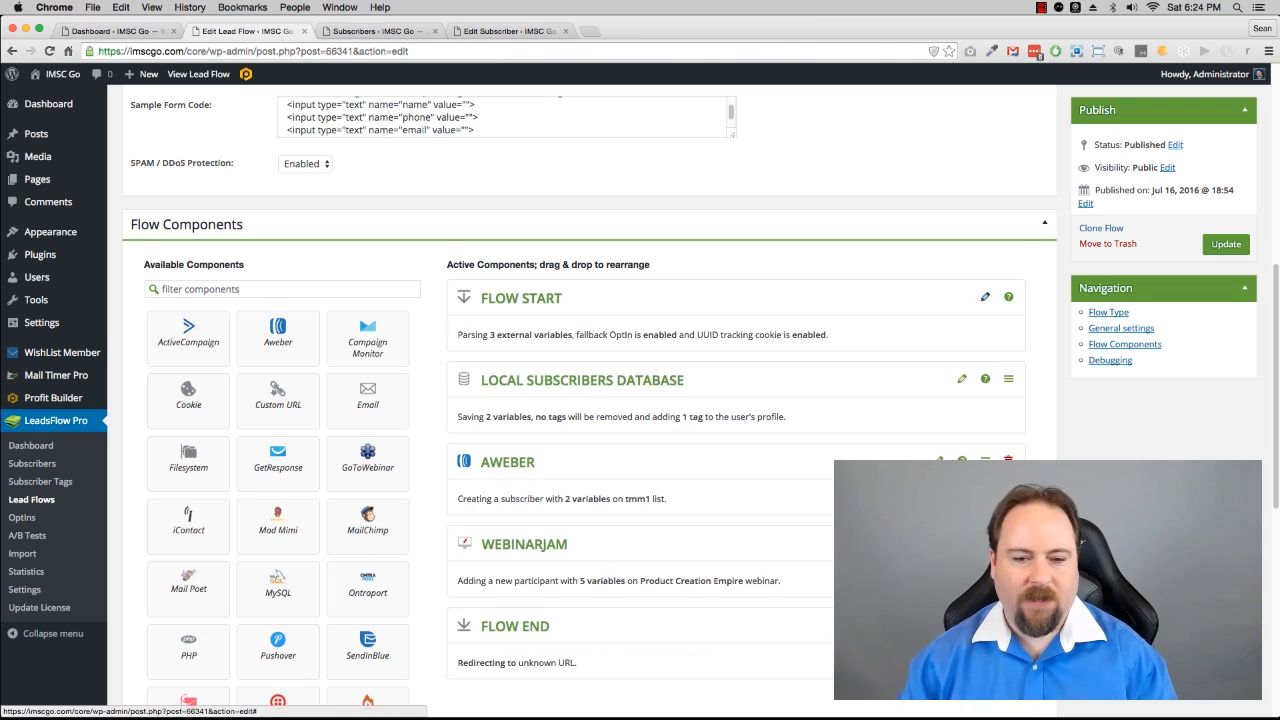
Step: Set the Twilio component's recipients to the %%phone%% variable
scroll(983, 301, down, 4)
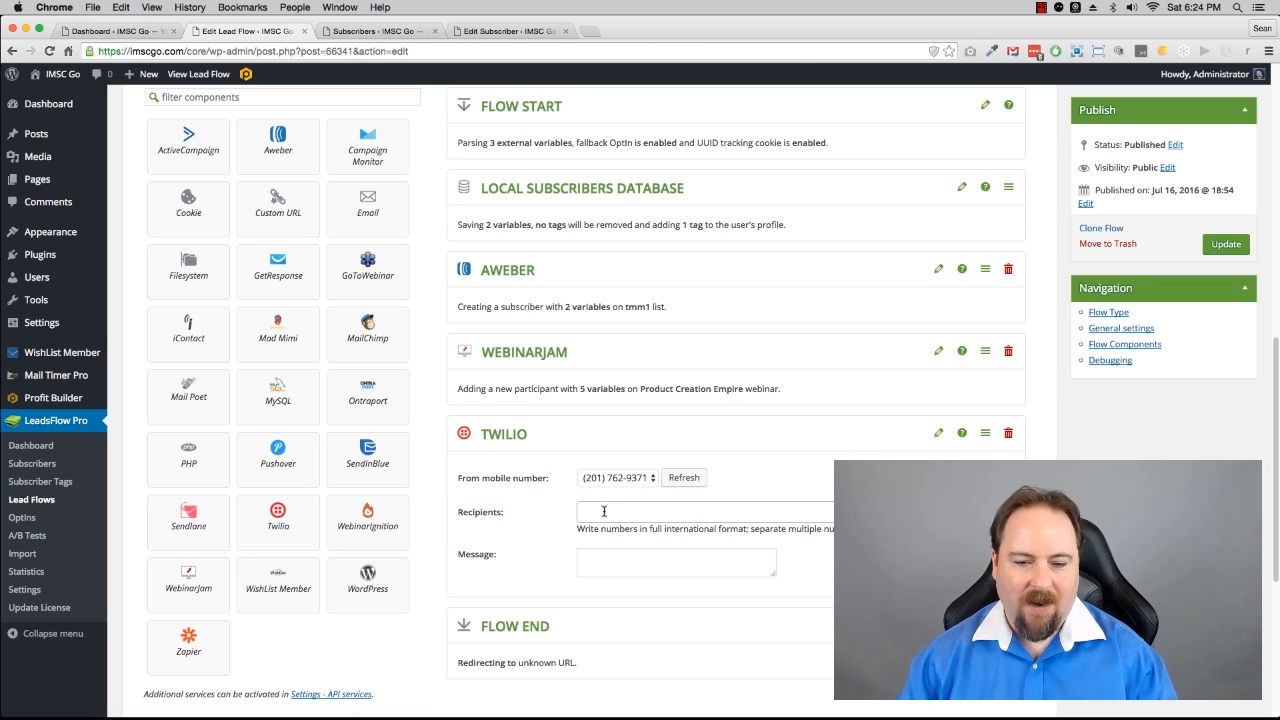
click(604, 509)
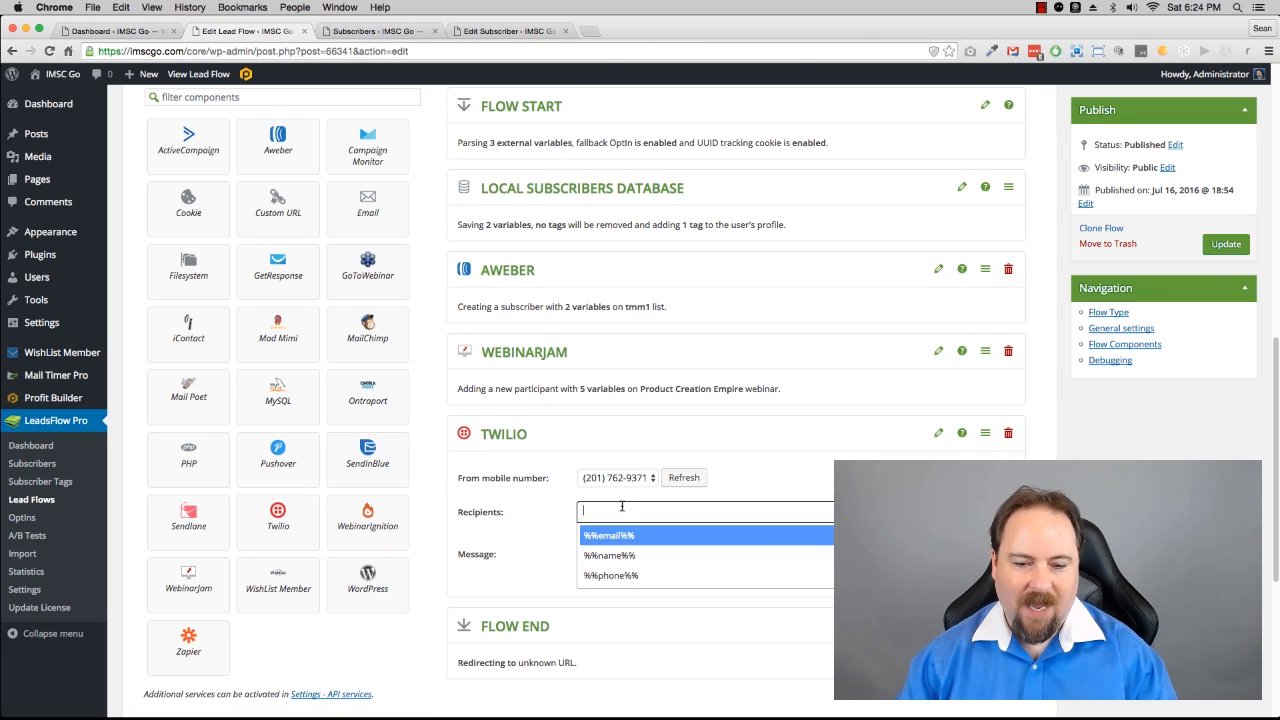
click(618, 576)
Step: Write the Twilio message "Hey %%name%%, you just signed up."
click(589, 571)
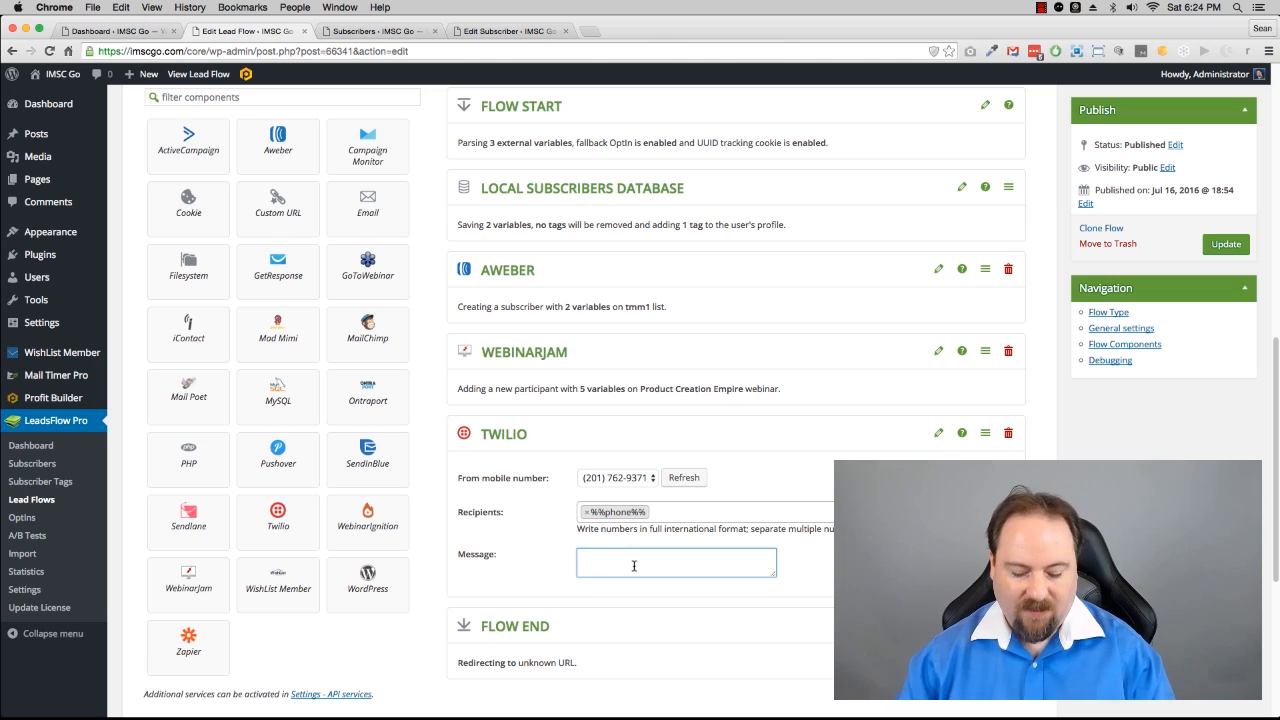
text(Hey %)
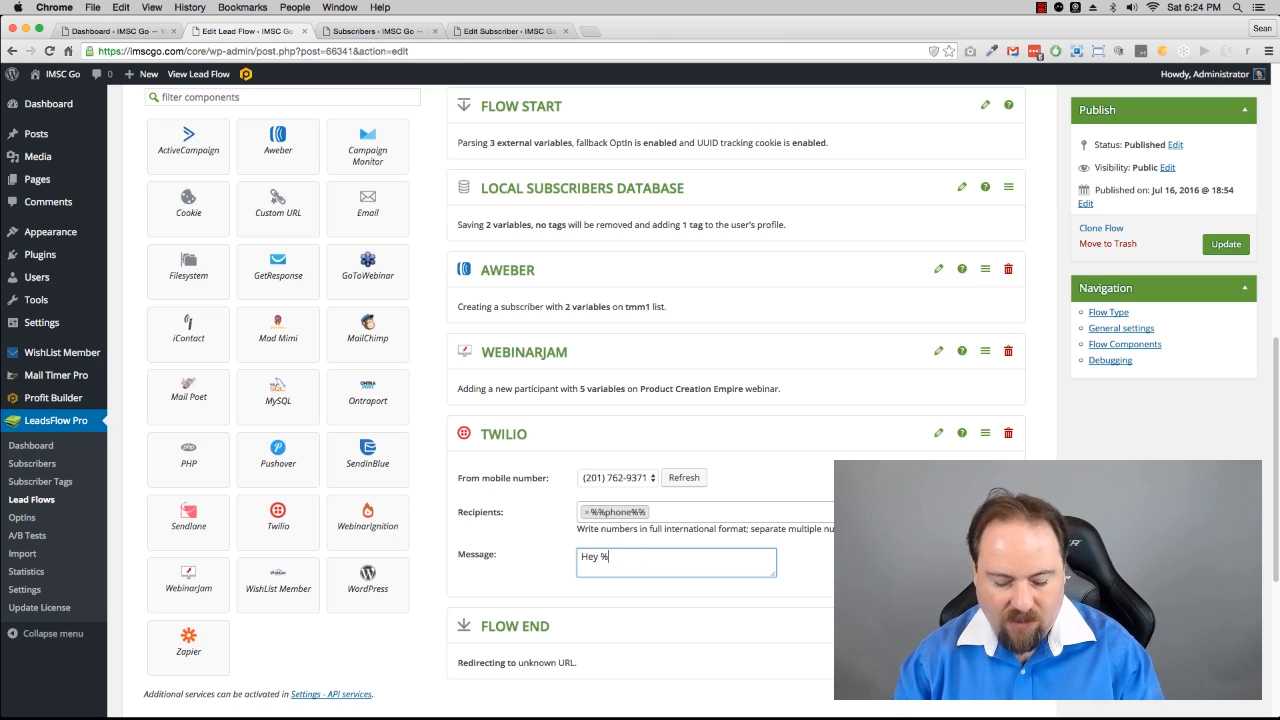
text(%name%%,)
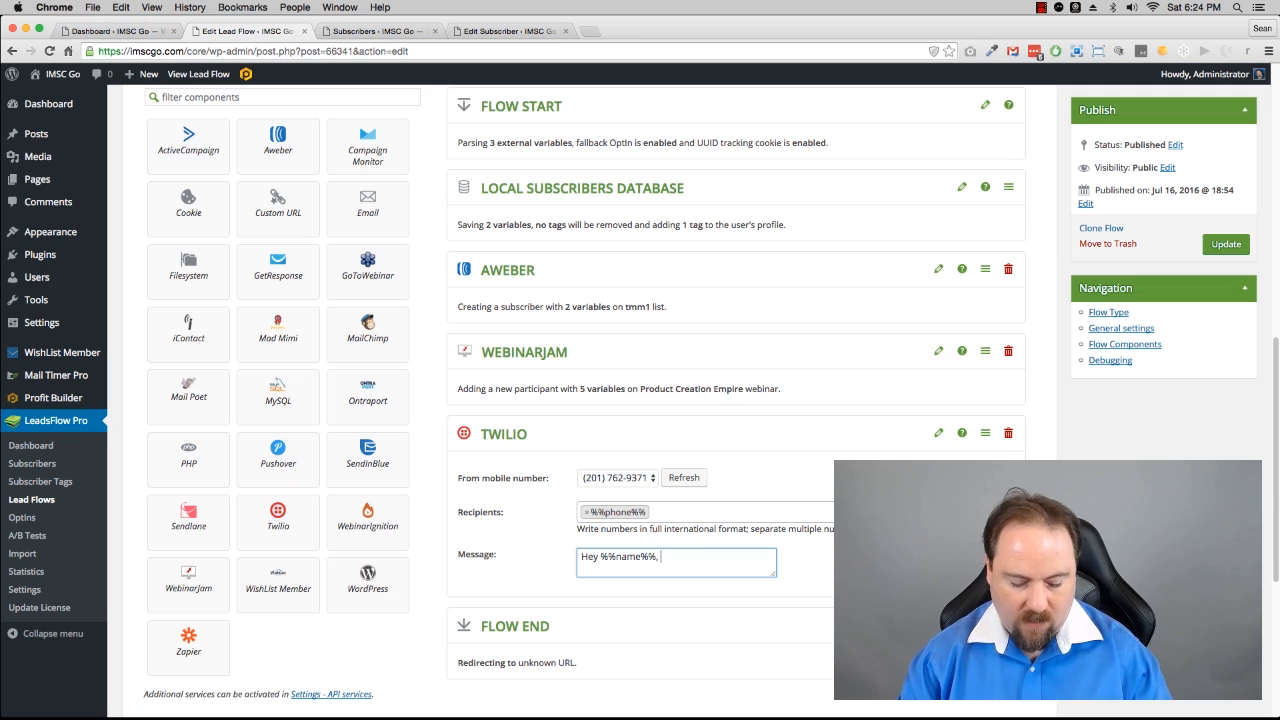
text(you just sig)
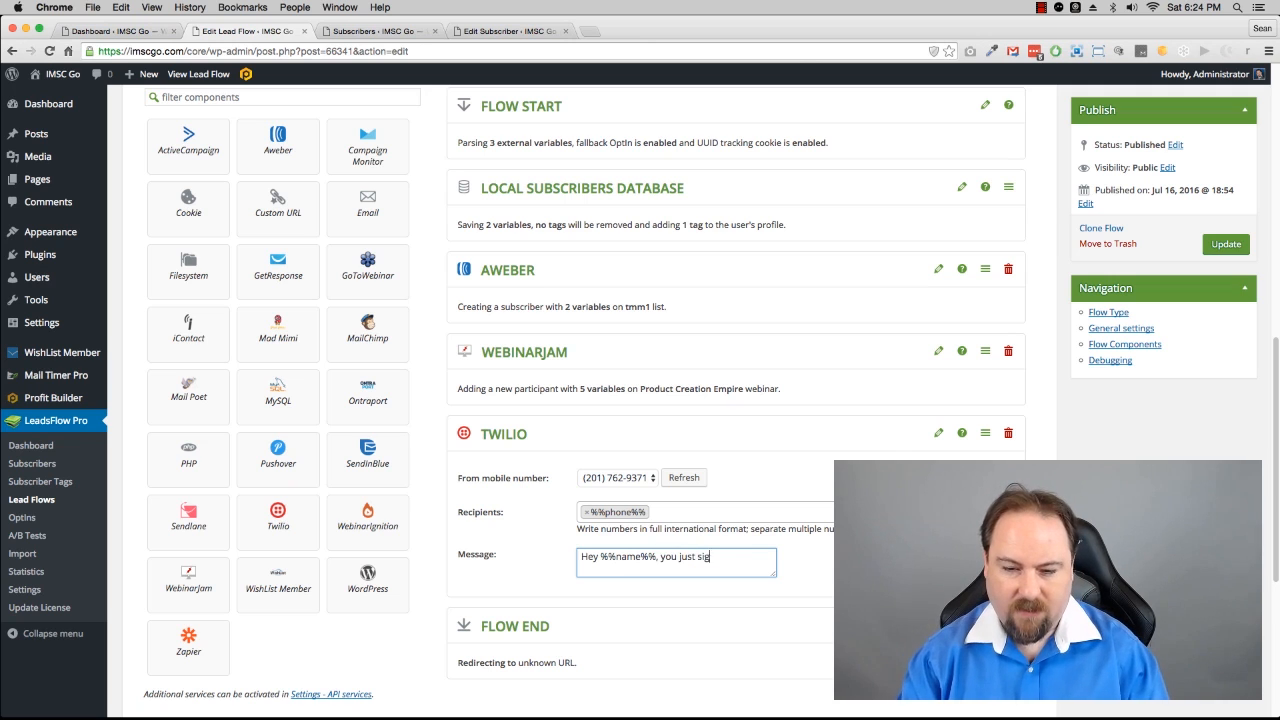
text(ned up)
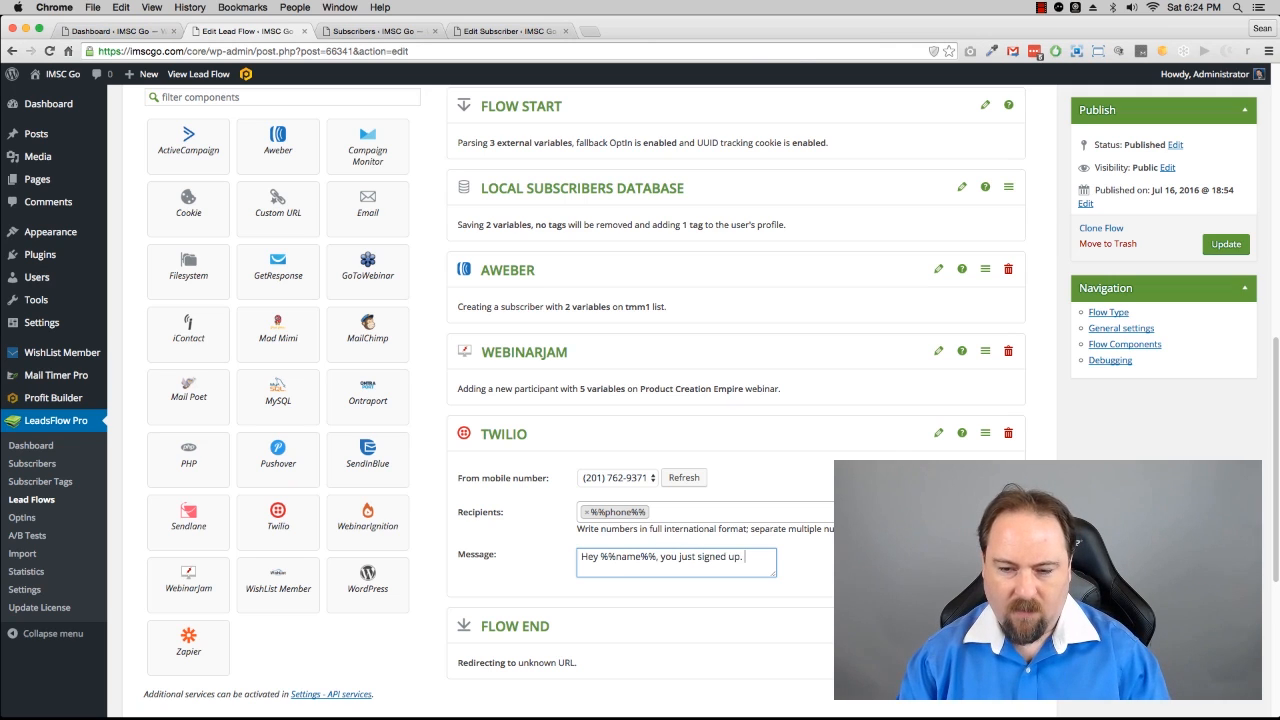
text(, AWESO)
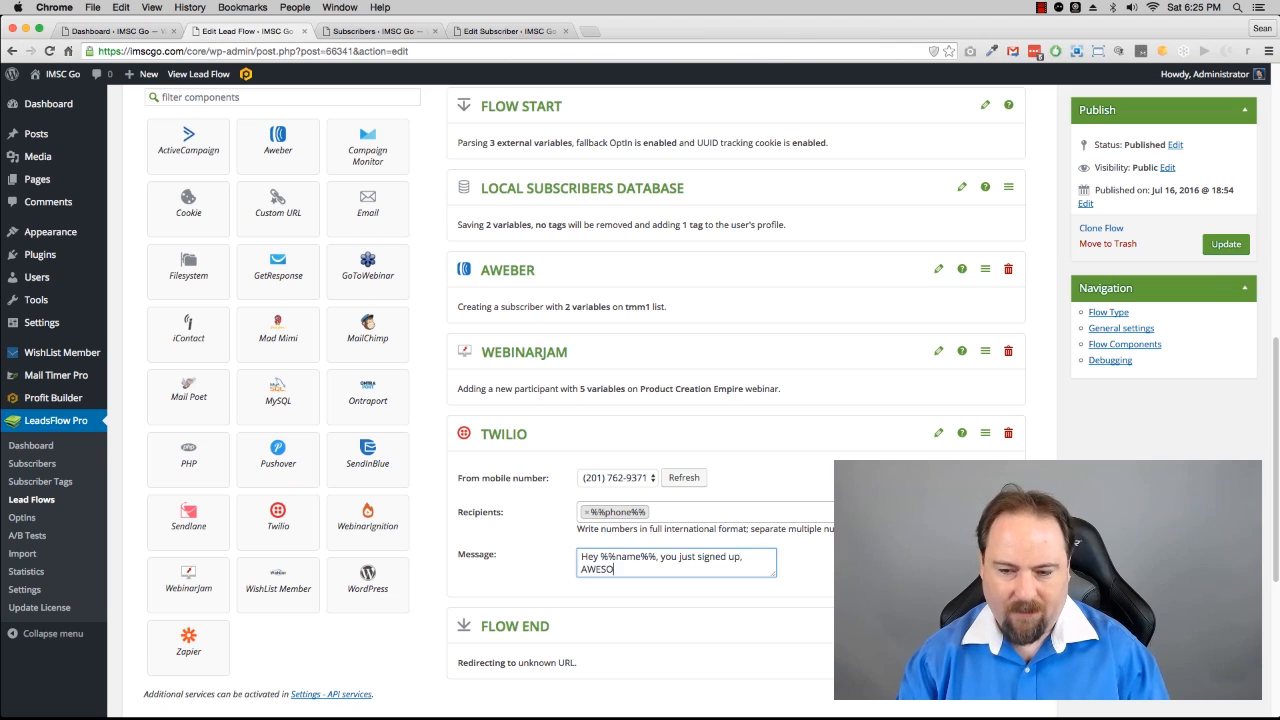
text(ME! Welcome )
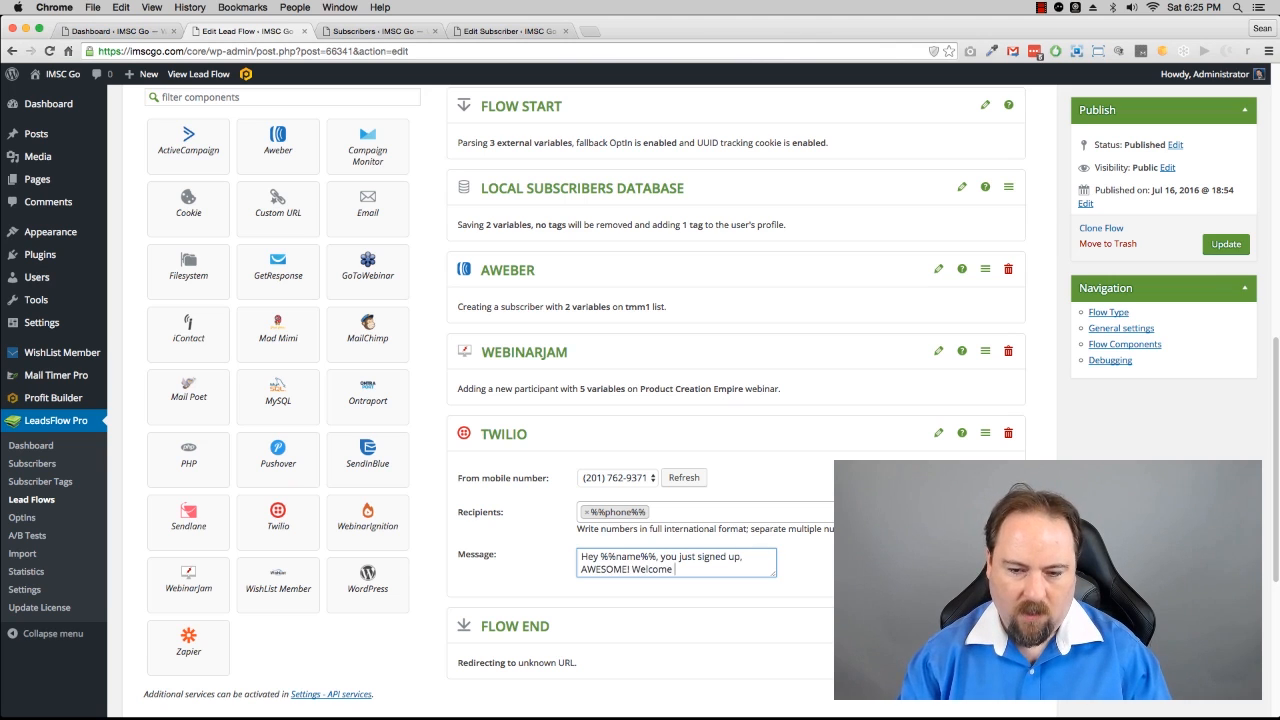
text(aboard. C)
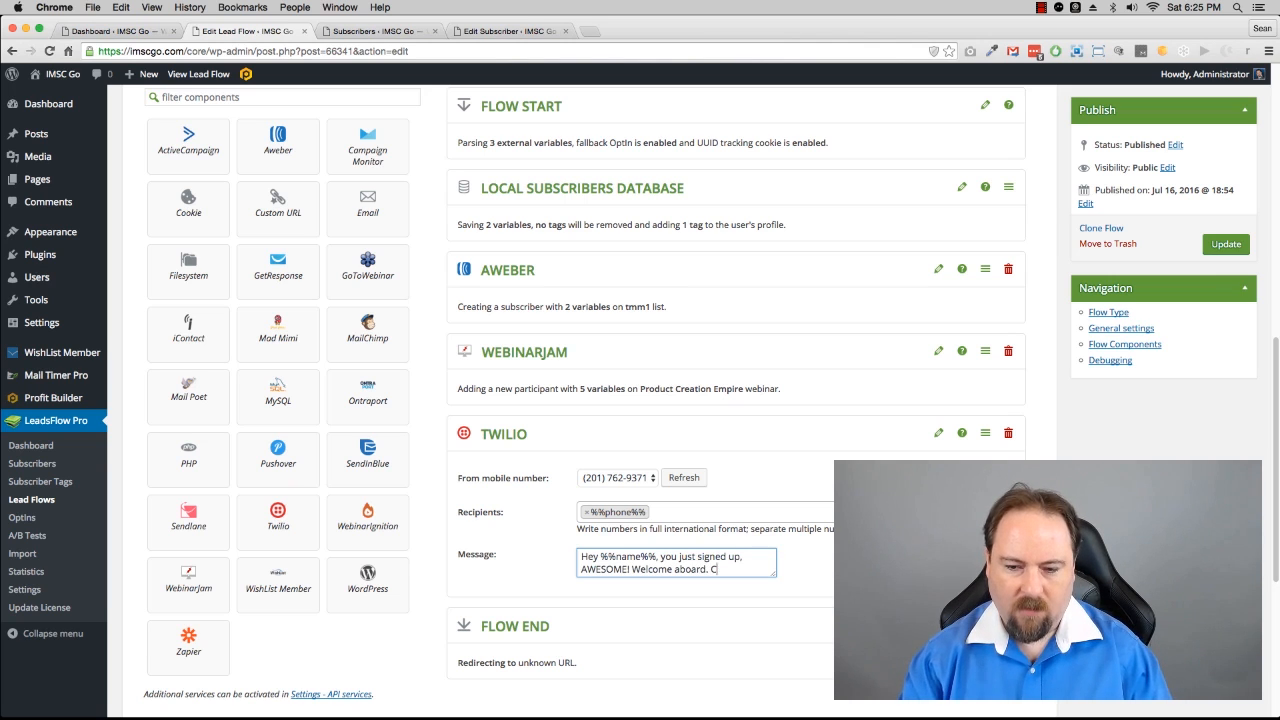
text(heck your ema)
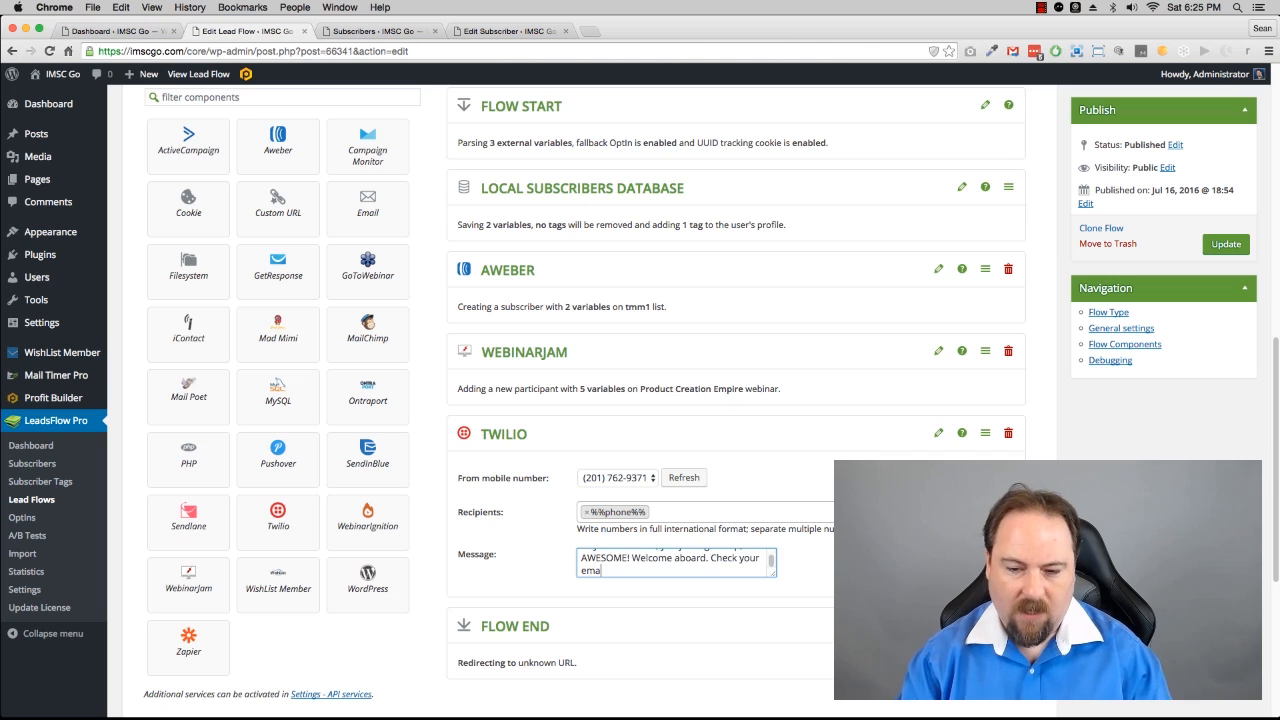
text(il as we se)
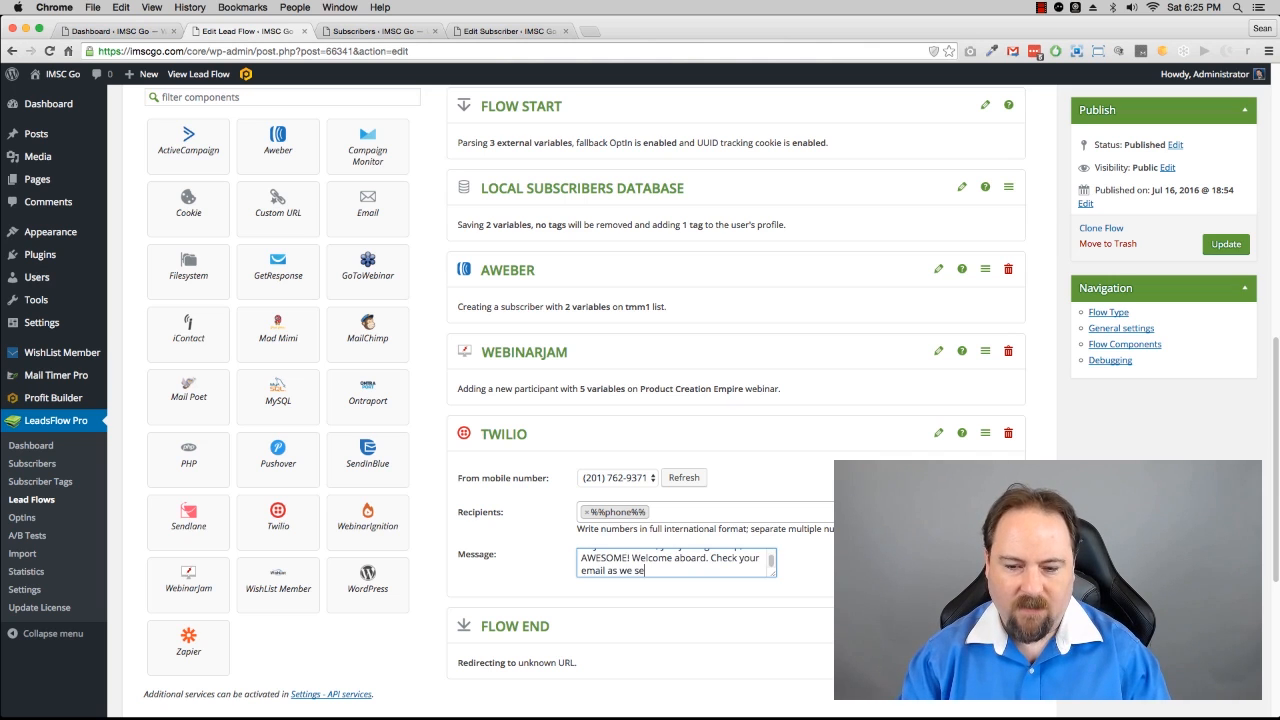
text(nt you something ve)
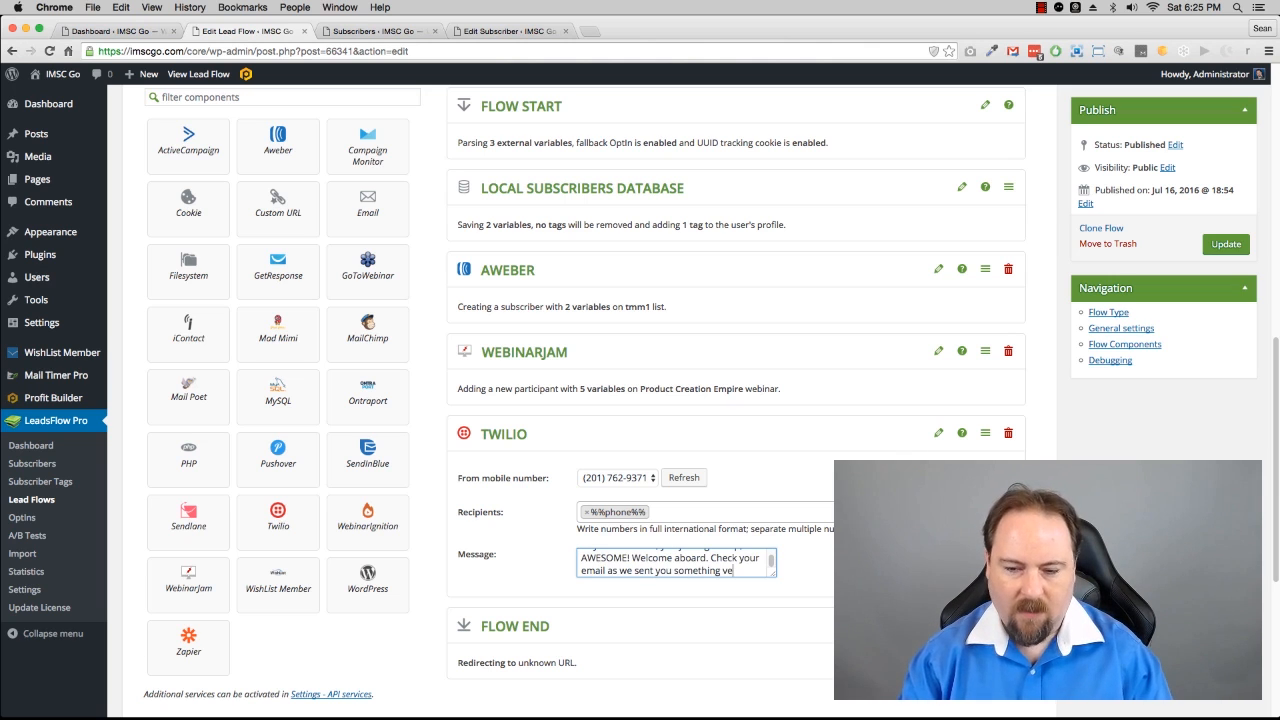
text(ry c)
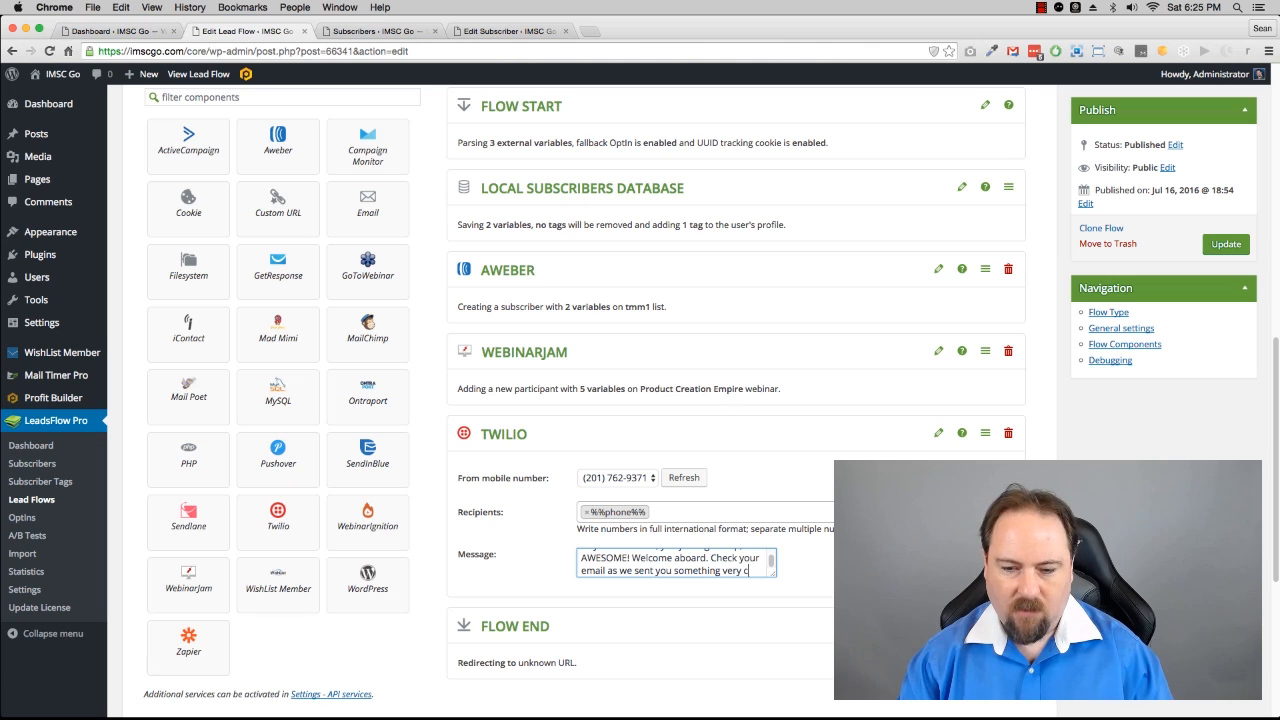
text(ool... Speak soon!)
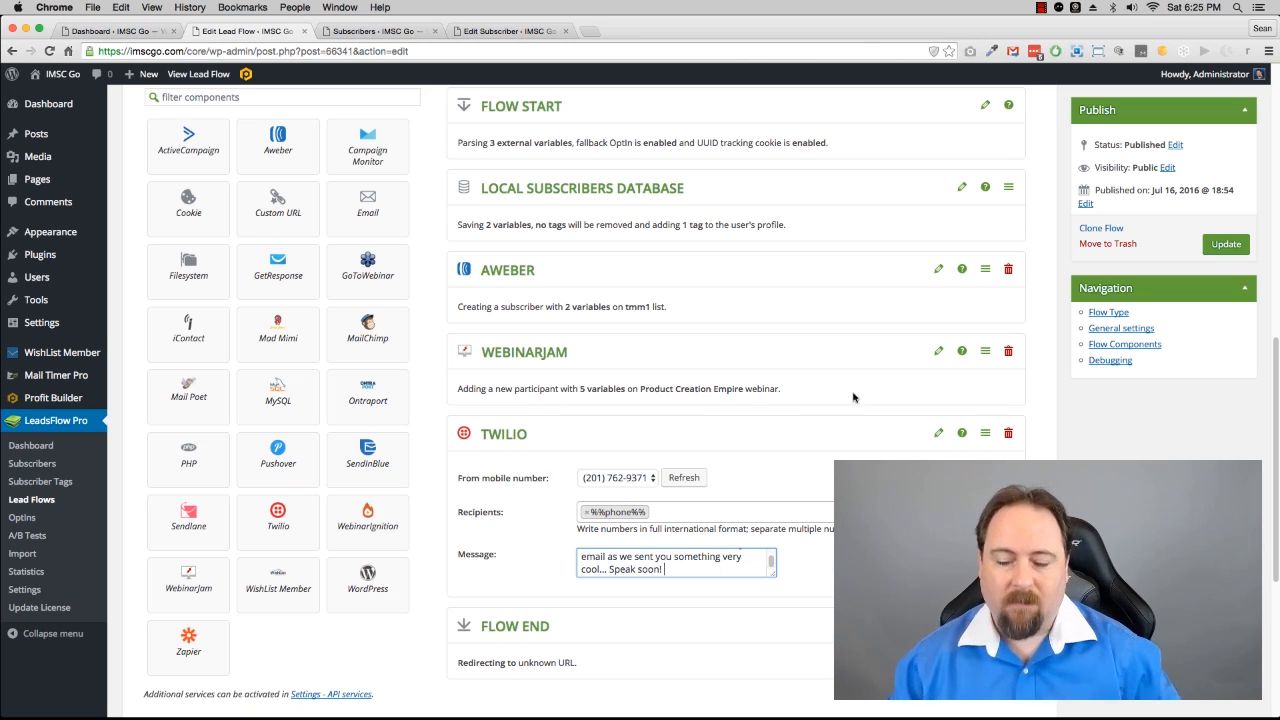
Step: Extend the Twilio message with ", AWESOME! Welcome aboard. Check your email as we sent you something very cool... Speak soon!" and collapse the component
click(938, 434)
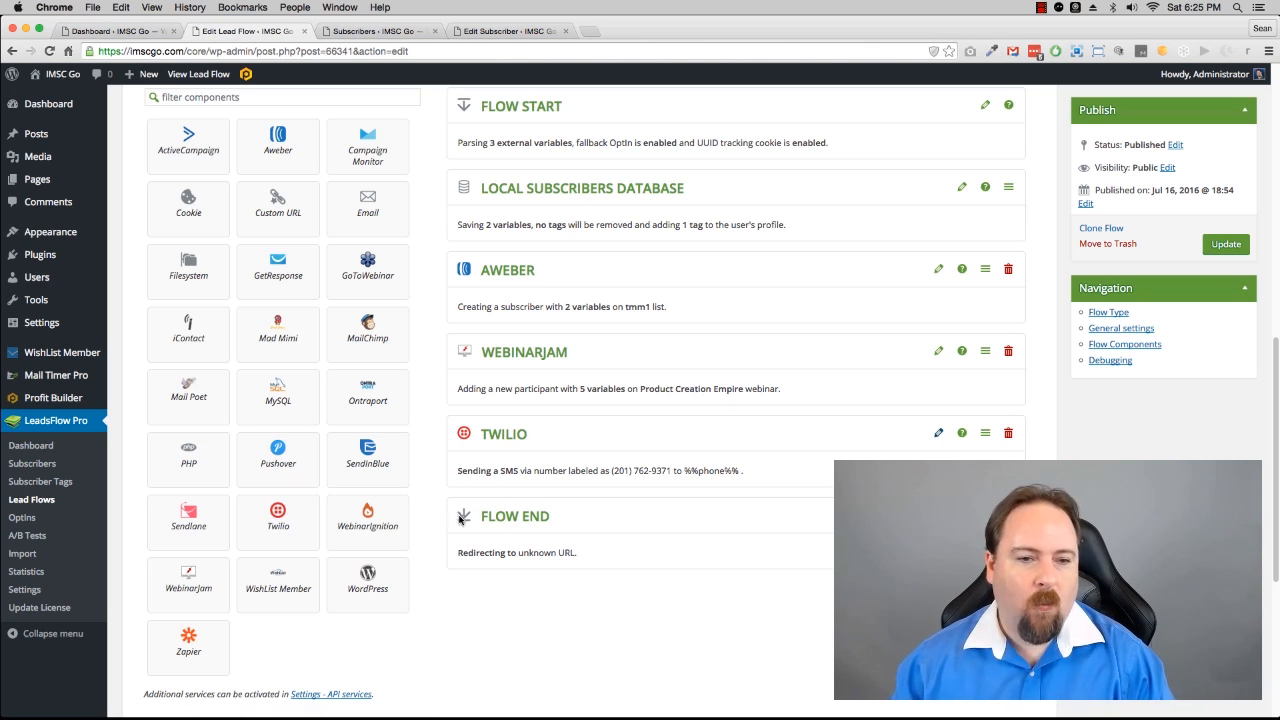
Step: Add an Email component to the flow and set its subject to "Here's your free download..."
click(368, 211)
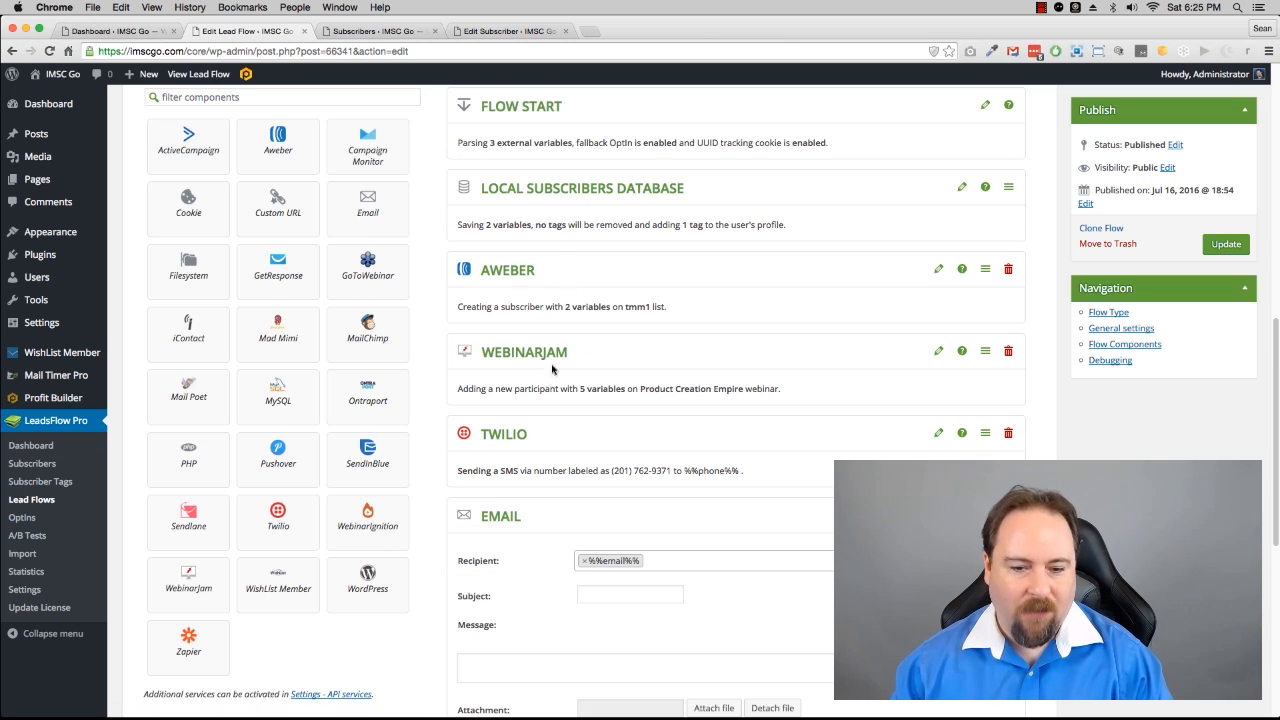
scroll(806, 594, down, 1)
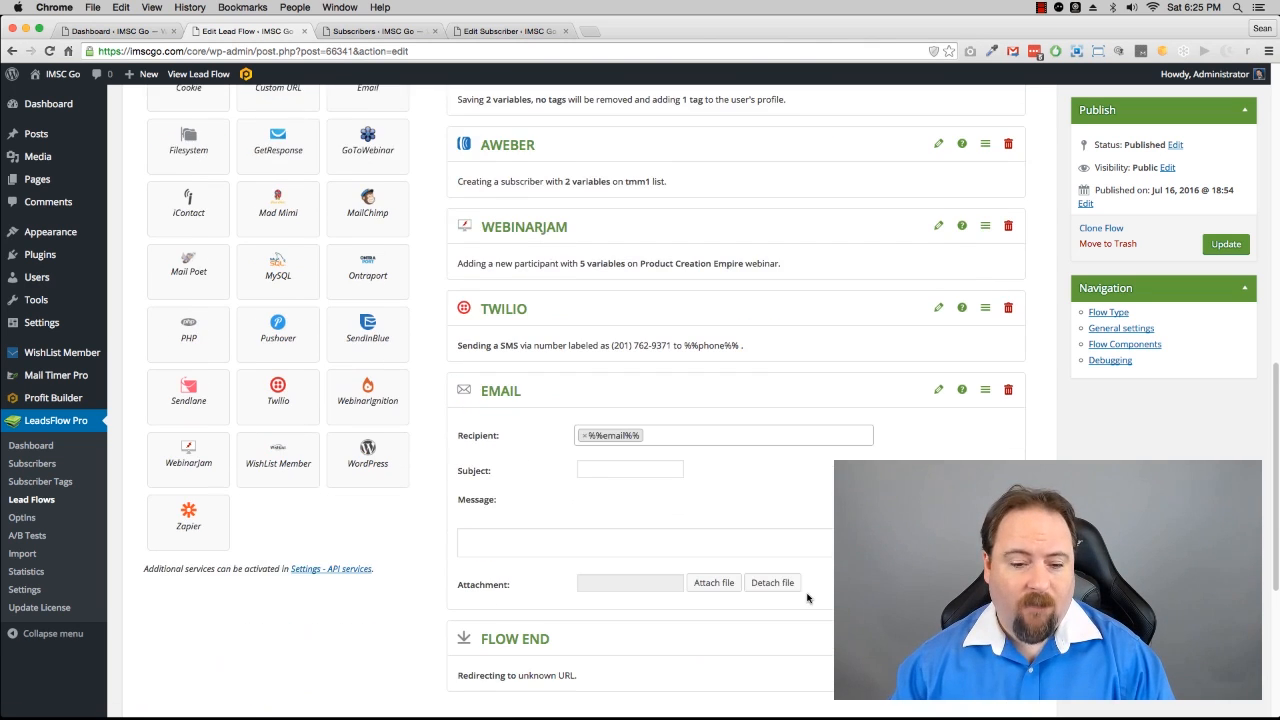
scroll(794, 586, down, 2)
click(630, 450)
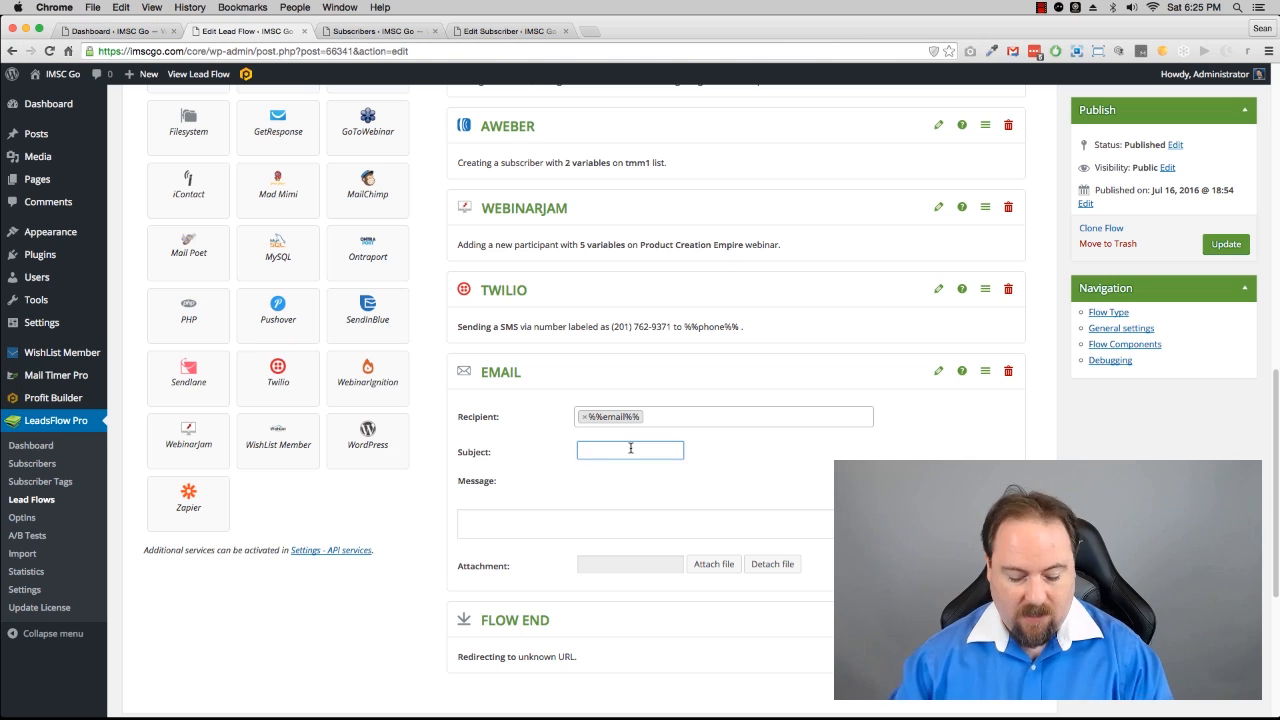
text(Here's you)
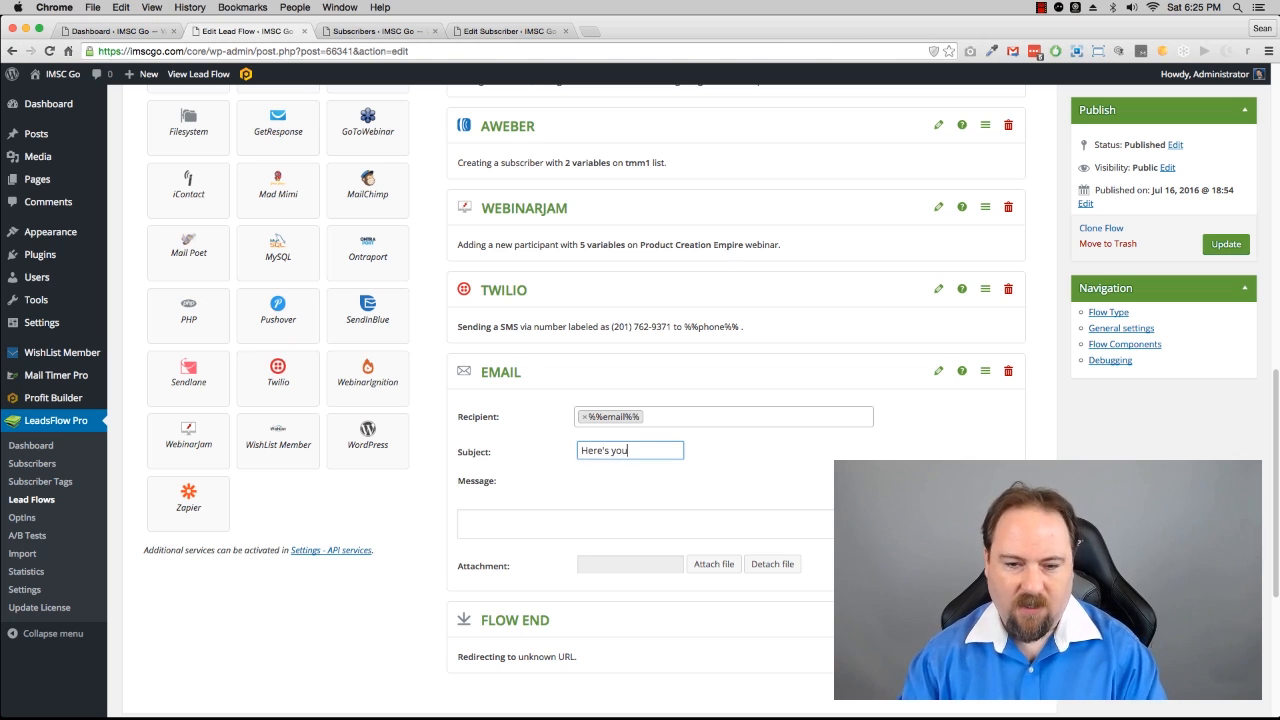
text(r free down)
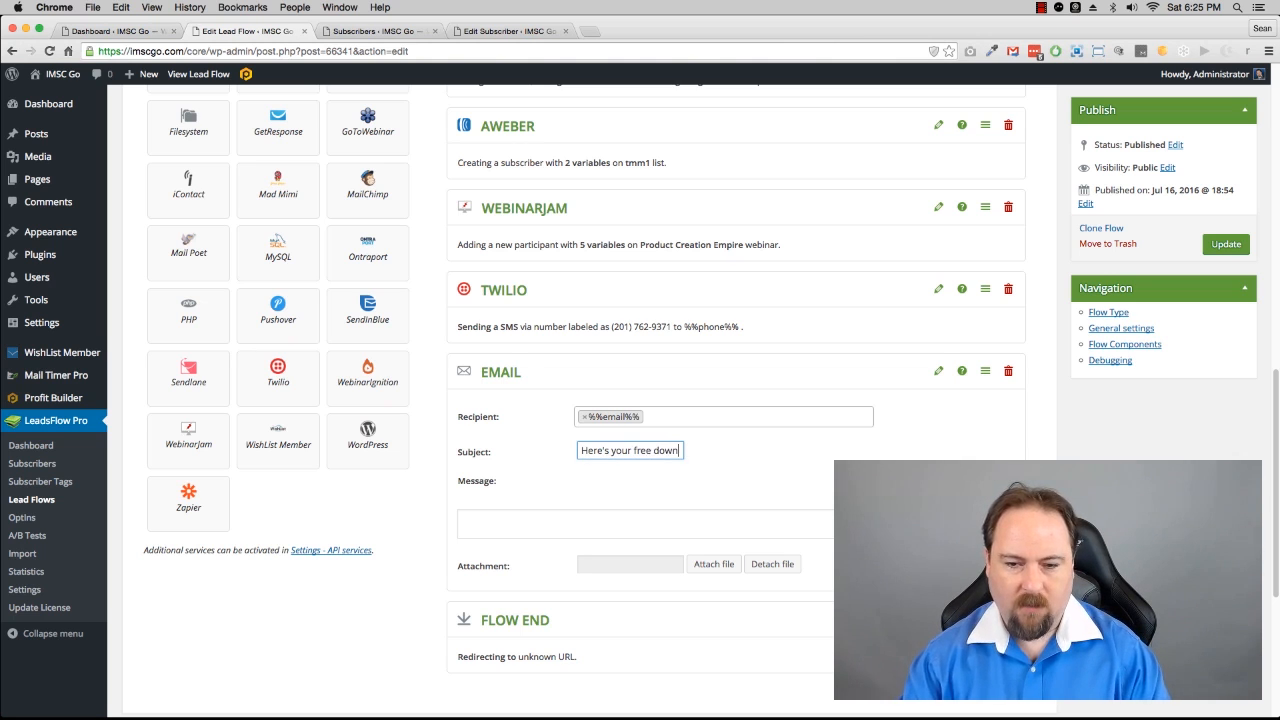
text(load...)
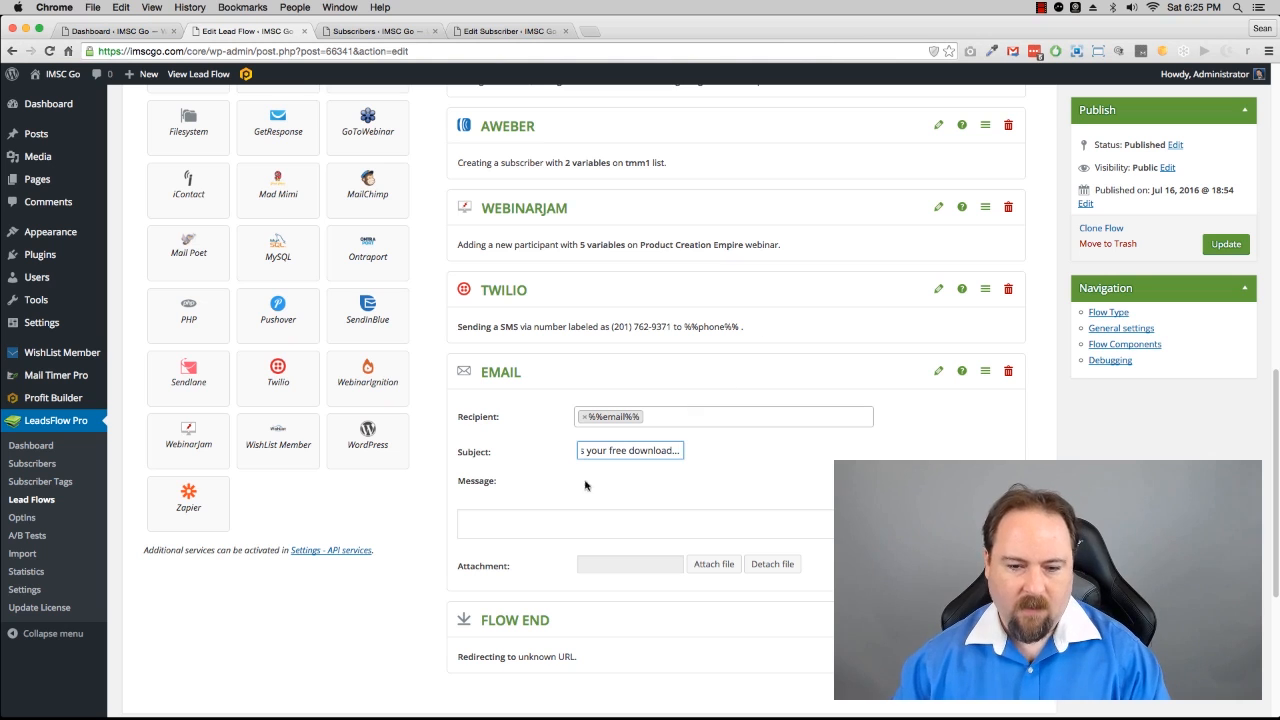
key(Tab)
Step: Start the email message with "Hey %%name%%," and the line "Here's your FREE download of our SEO cheat sheet..."
scroll(625, 348, down, 5)
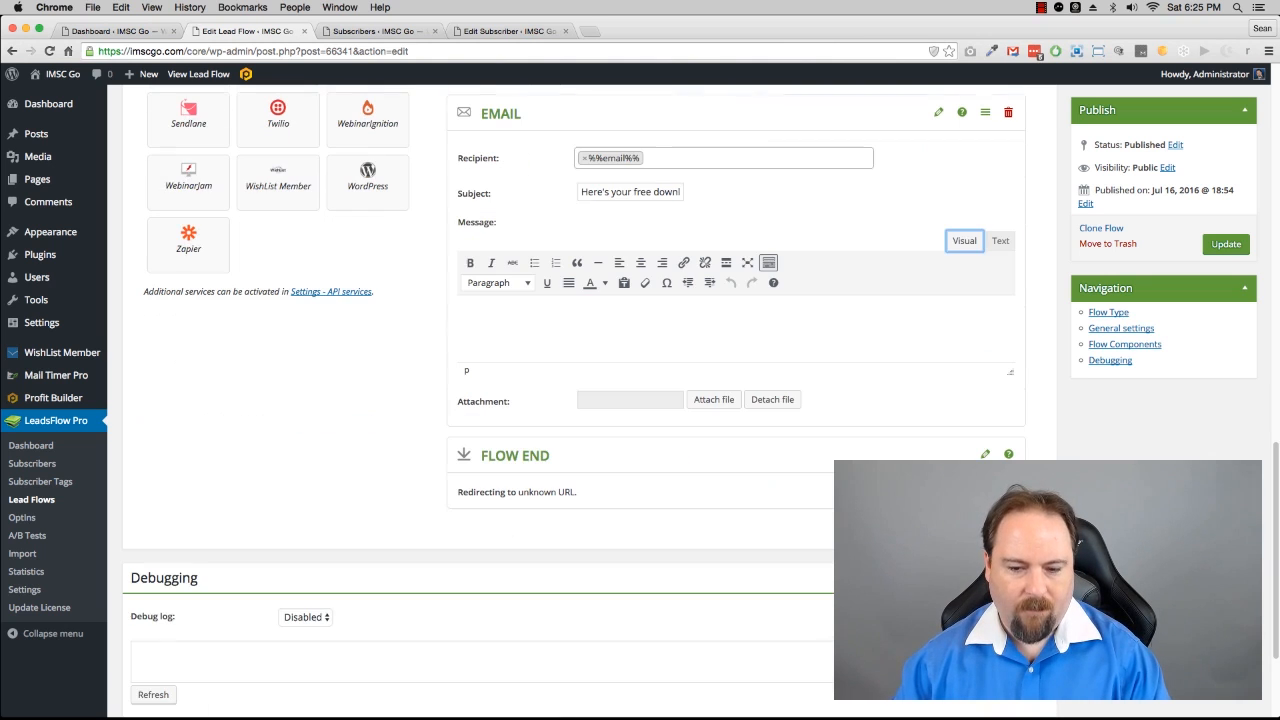
click(610, 330)
text(Hey )
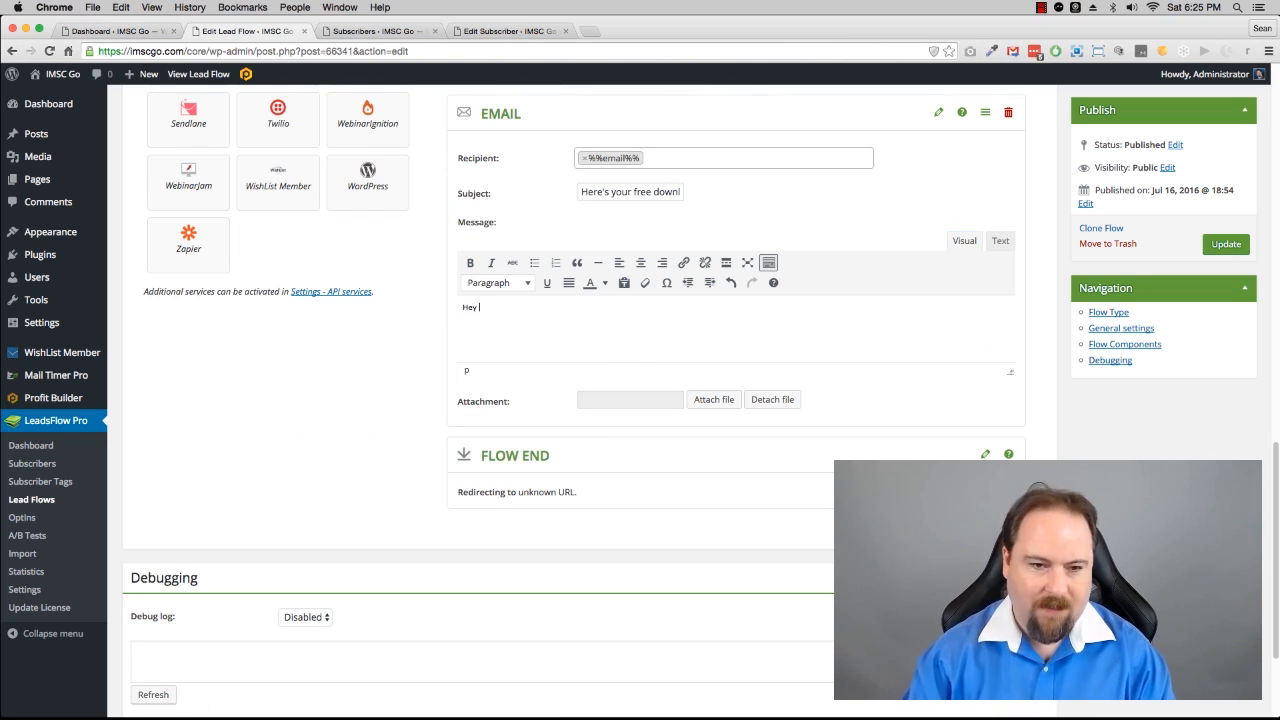
text(%%n)
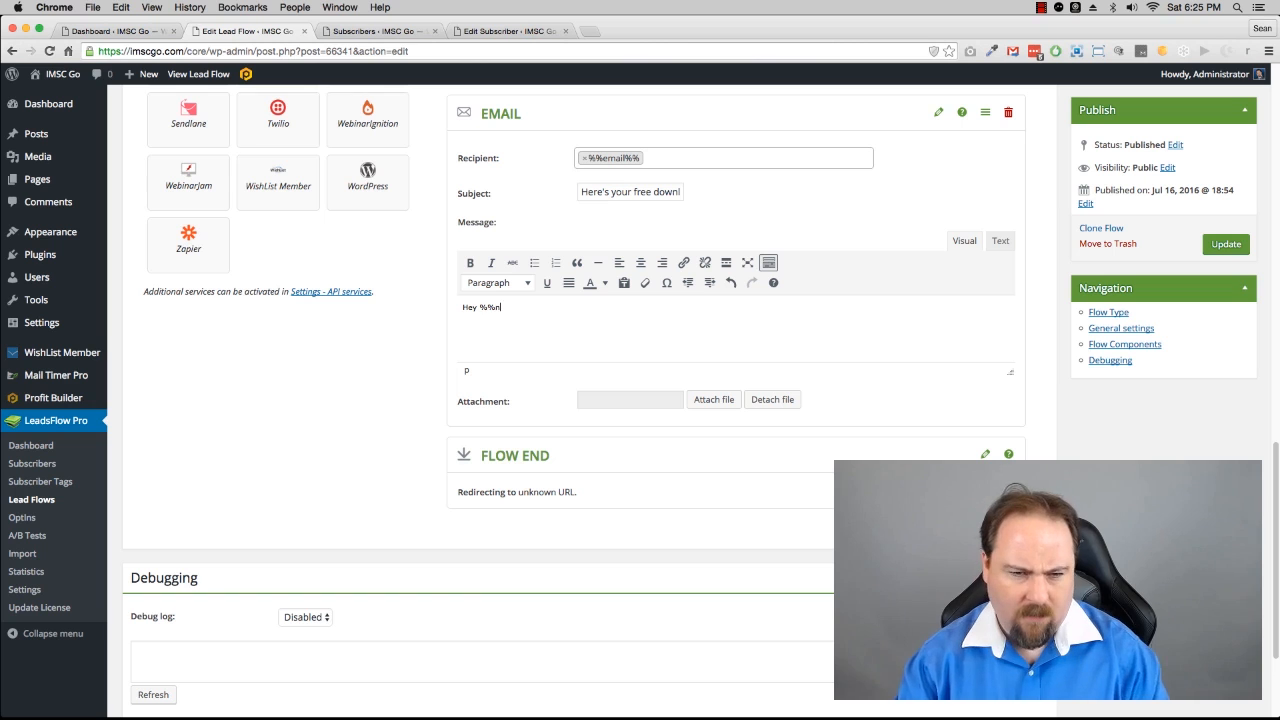
text(ame%%,)
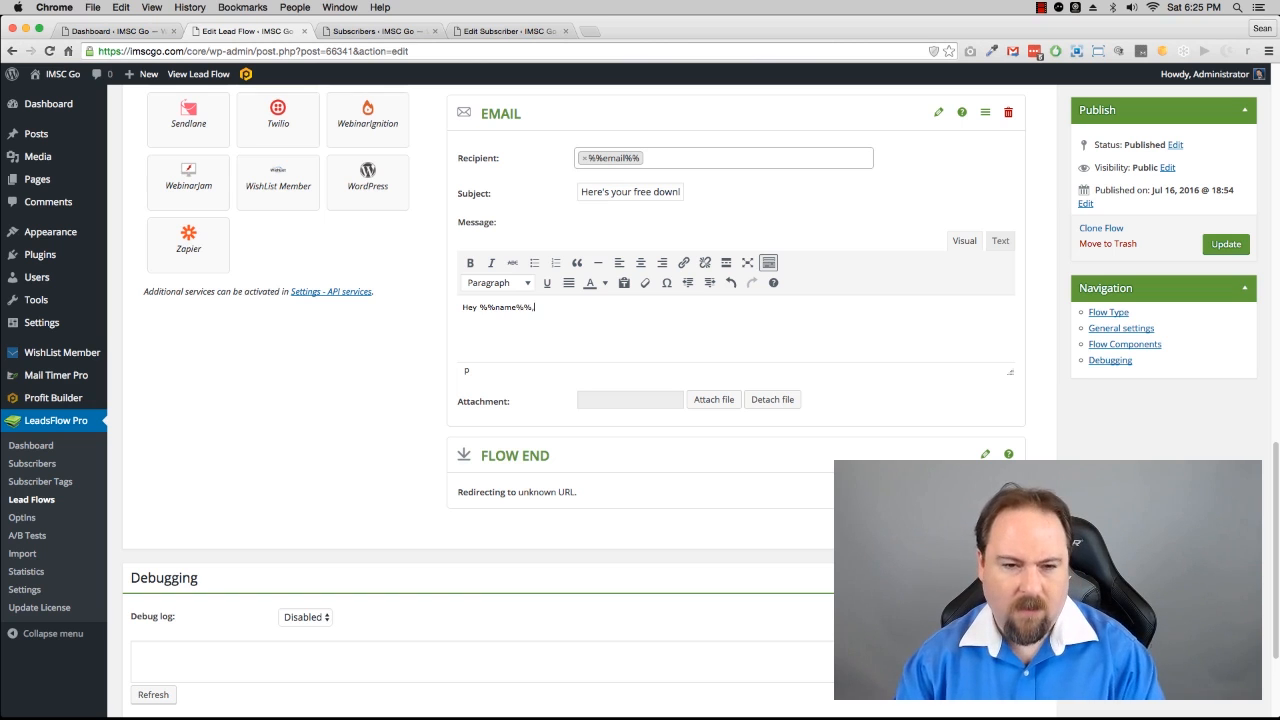
key(Return)
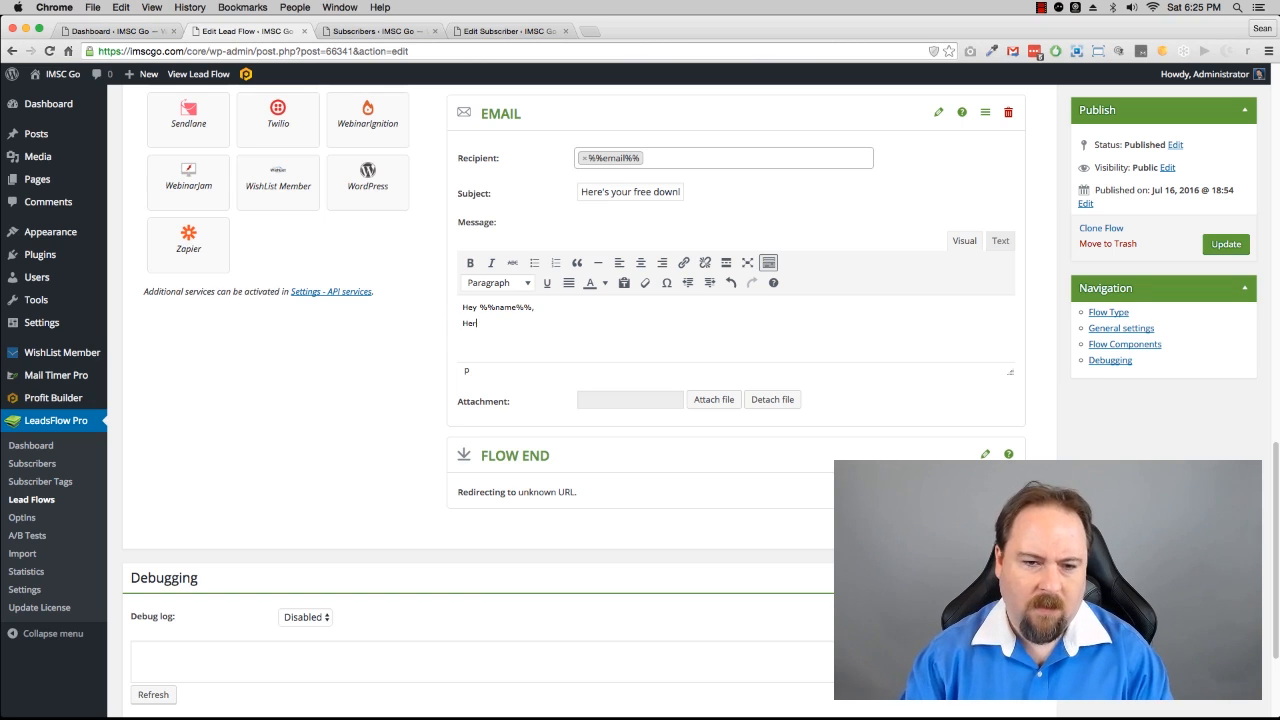
text(Here's your FR)
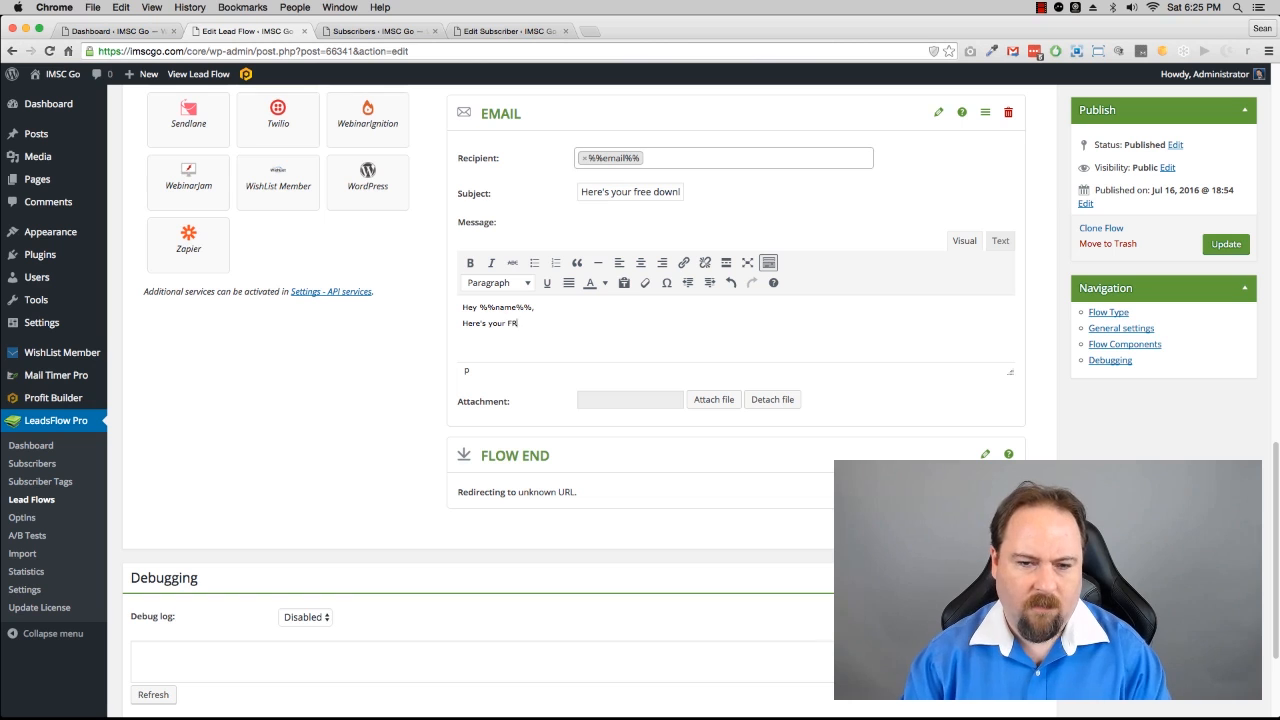
text(EE download of o)
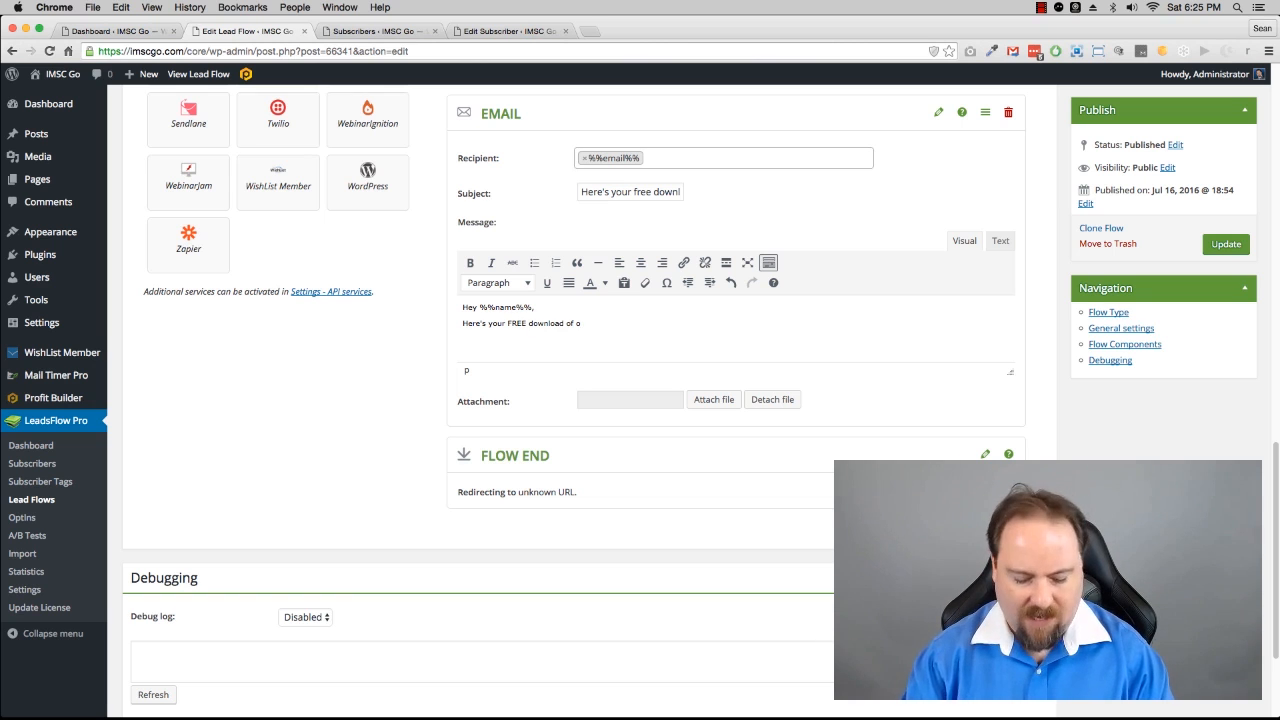
text(ur SEO chec)
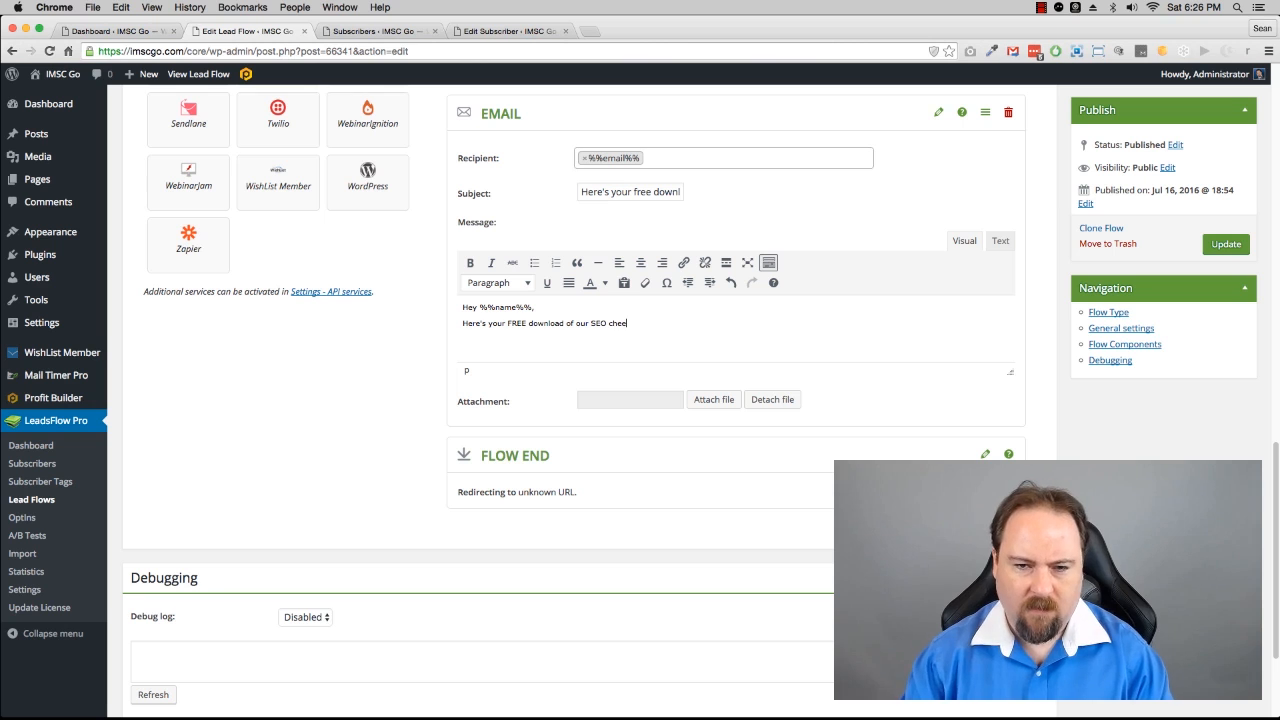
key(BackSpace)
text(at sheet.)
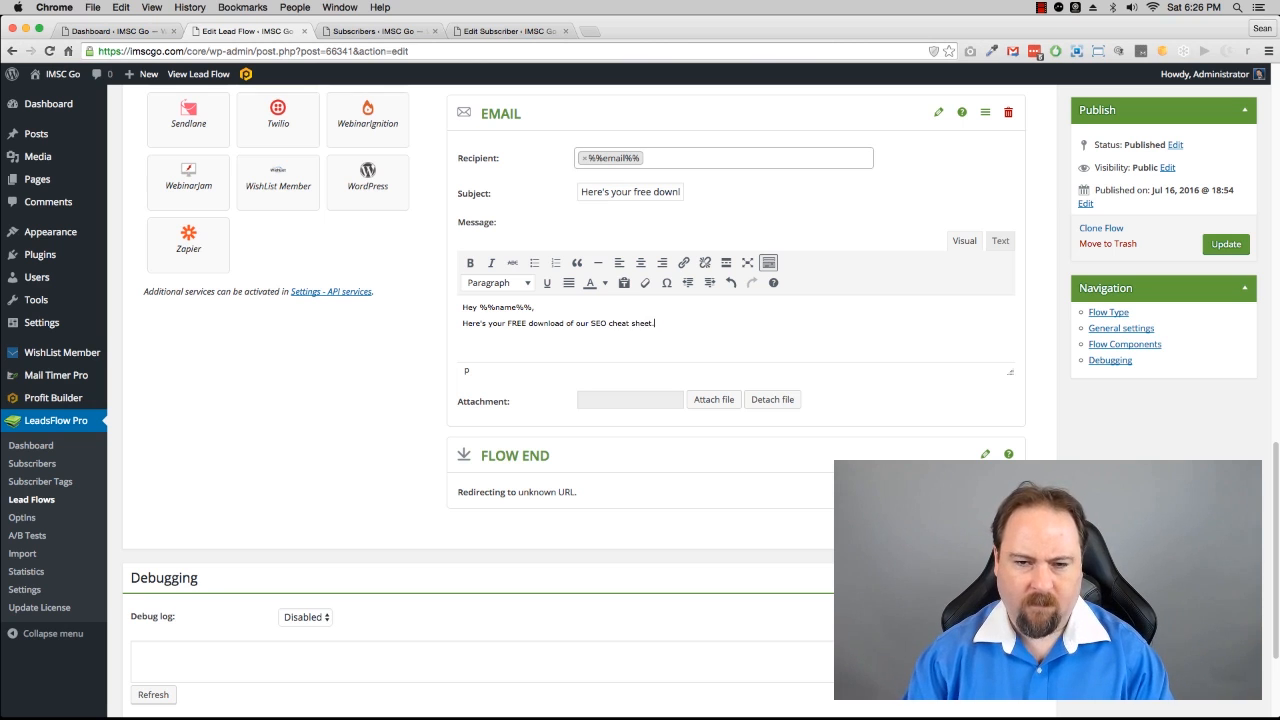
text(We)
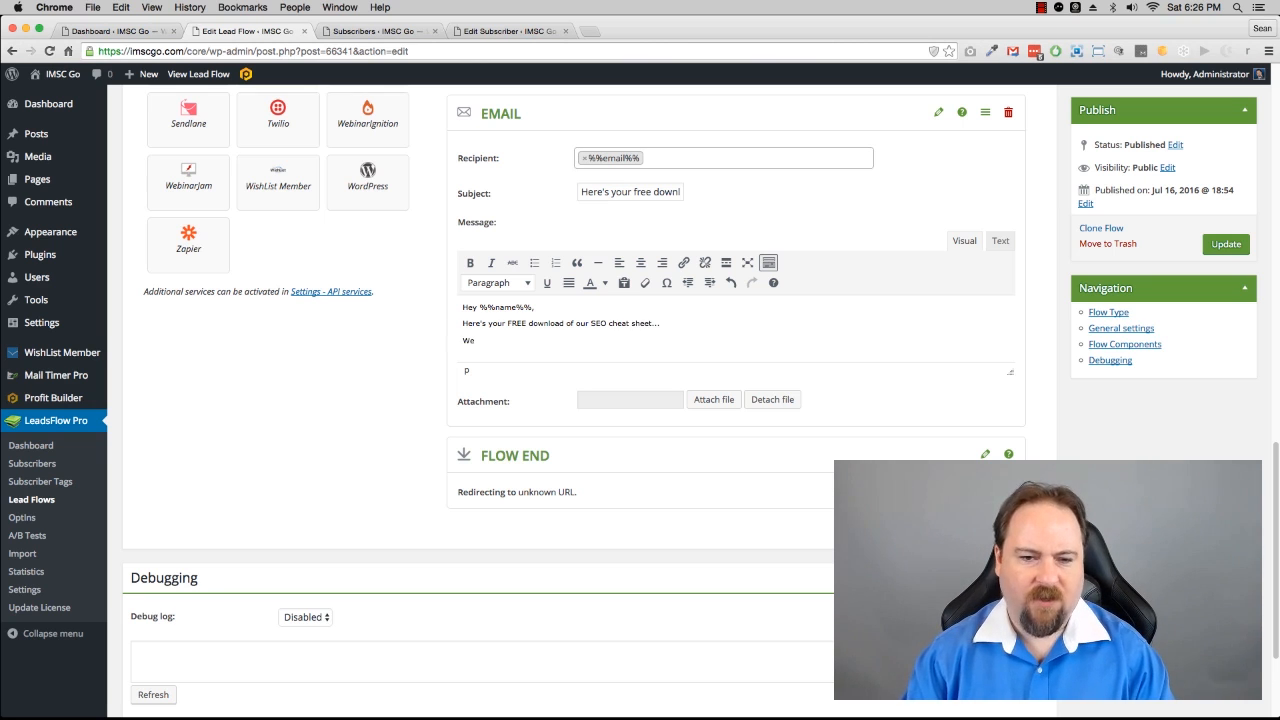
text( also a)
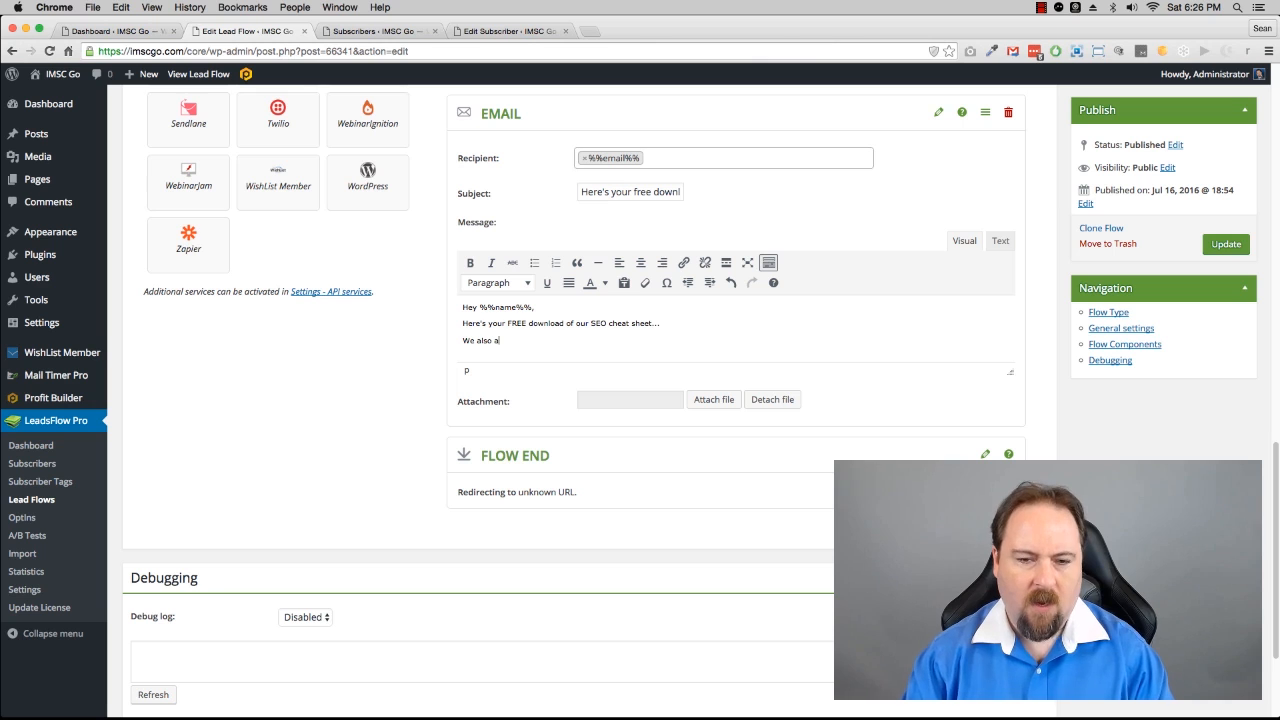
text(re holding a)
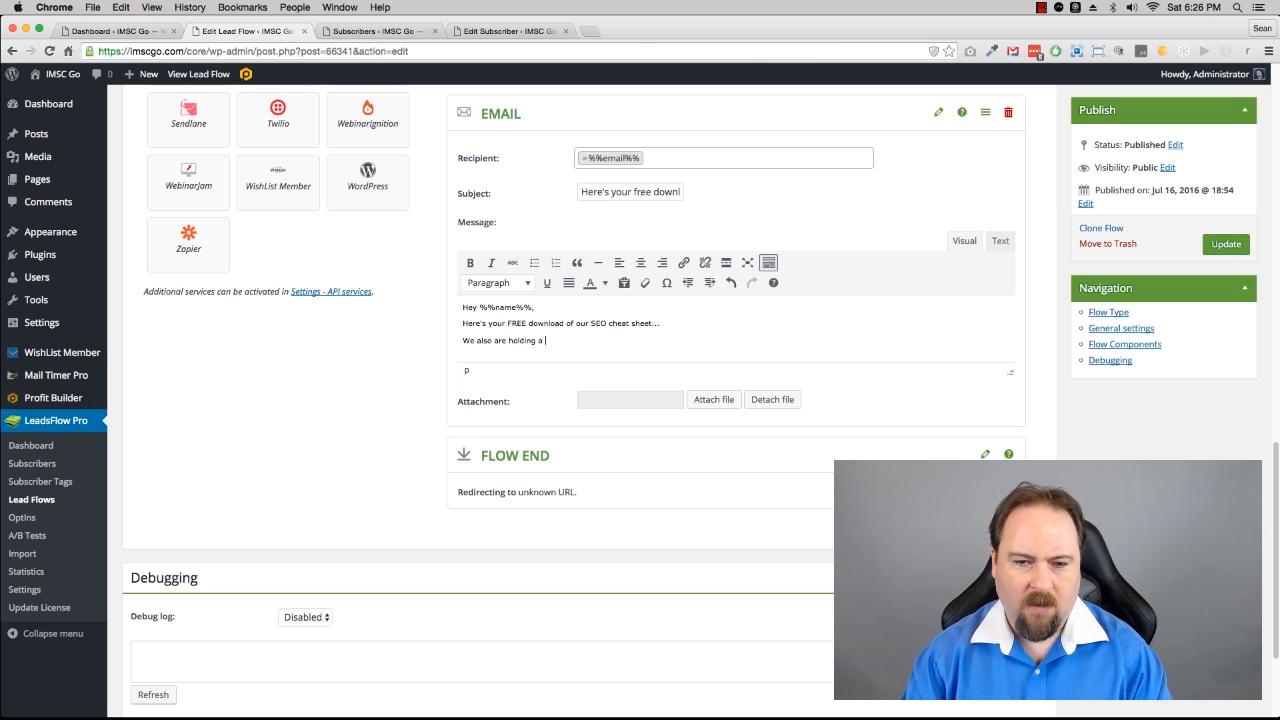
text( free )
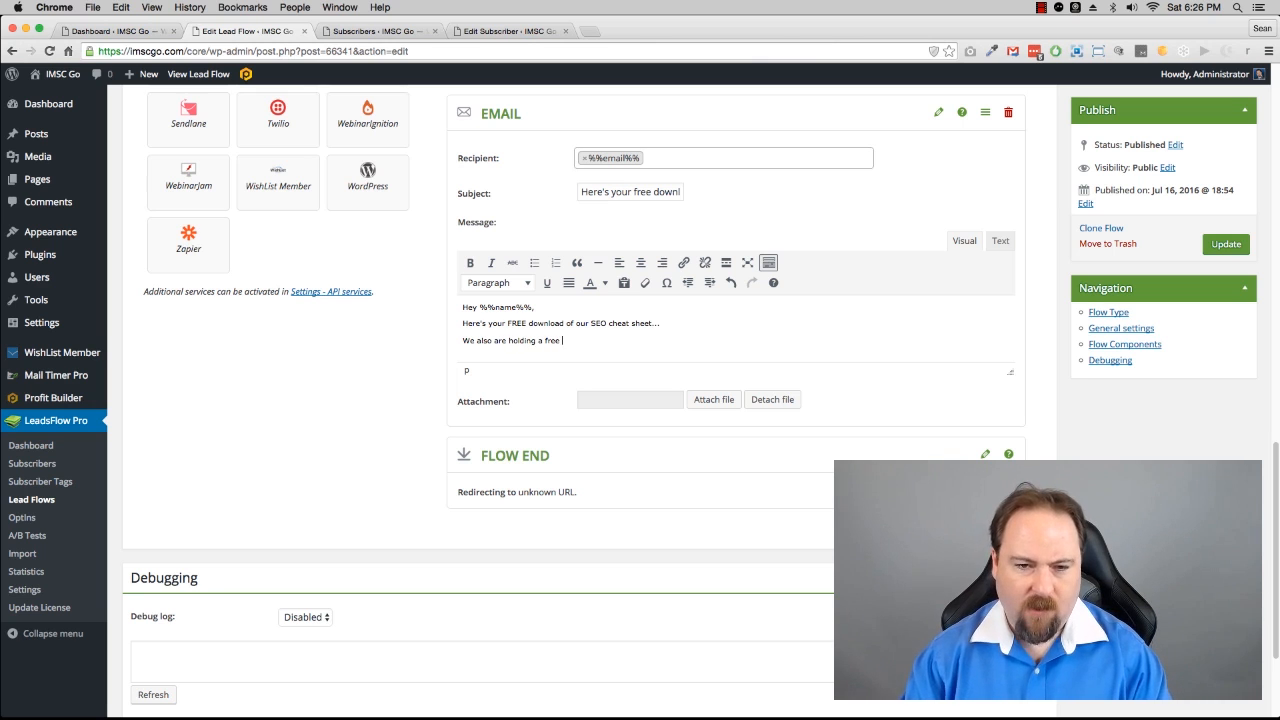
text(workshop to )
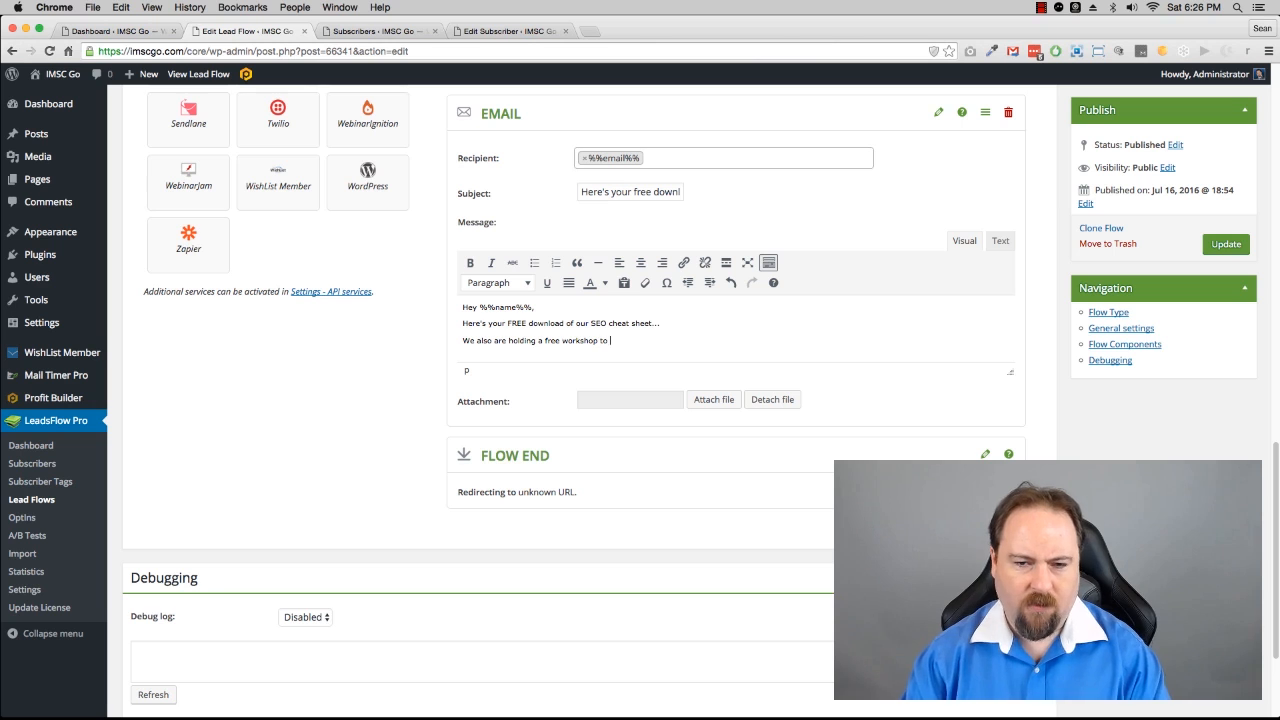
text(go through the)
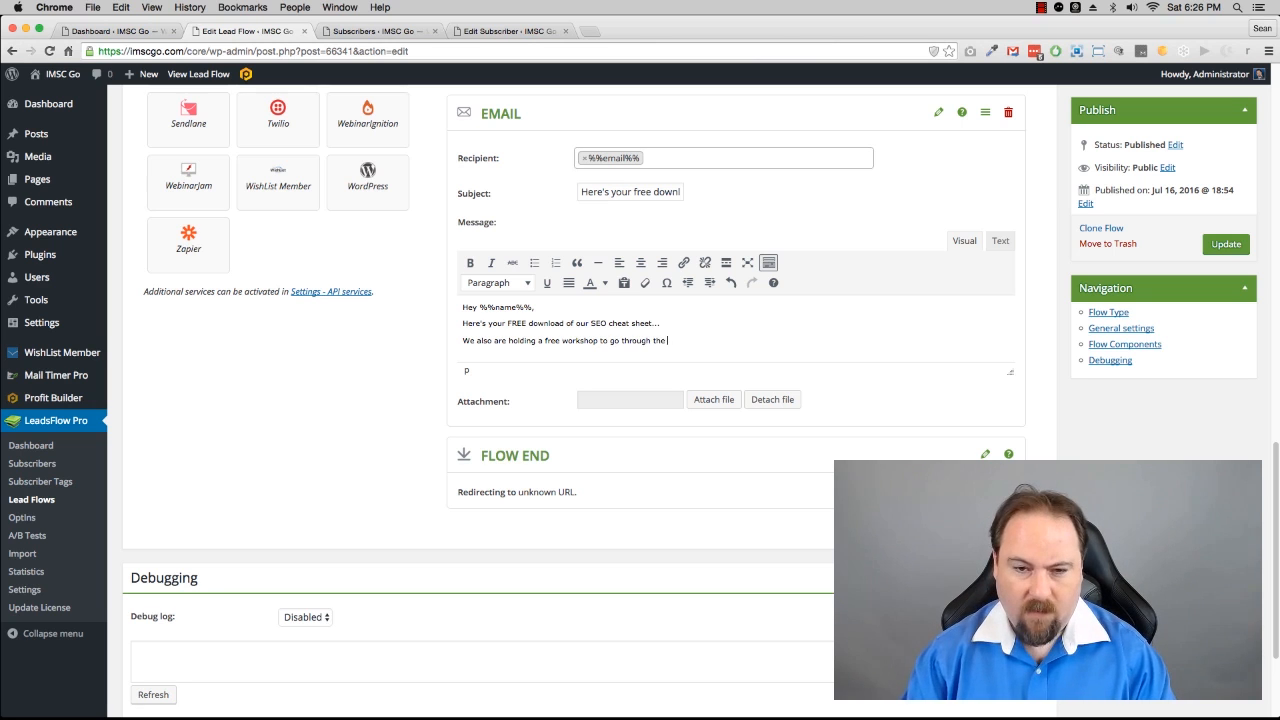
text( infor)
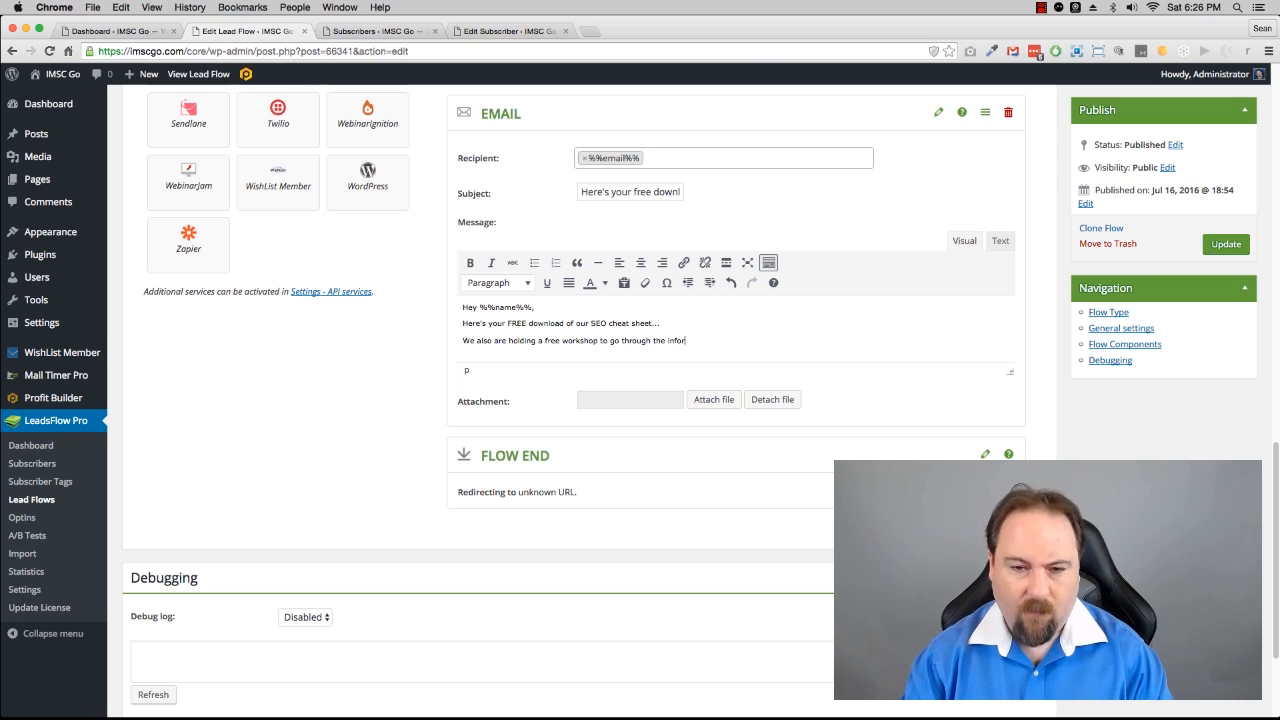
text(mation in th)
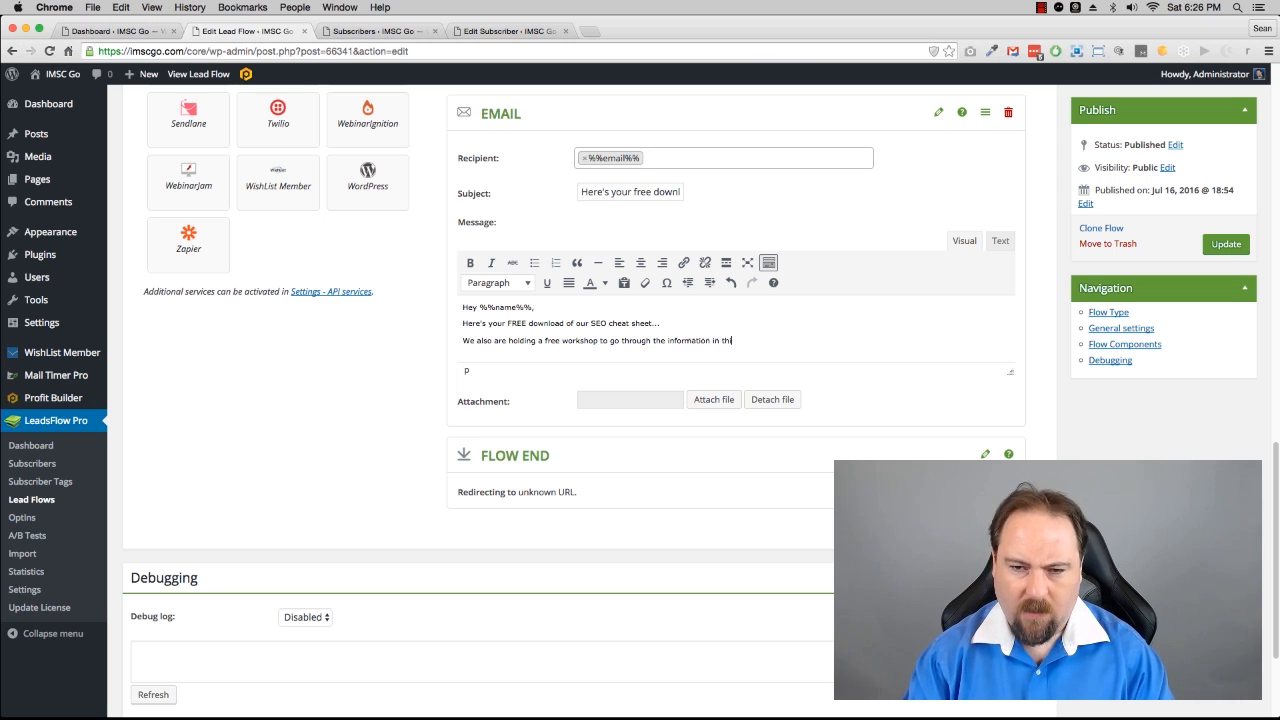
text(is free )
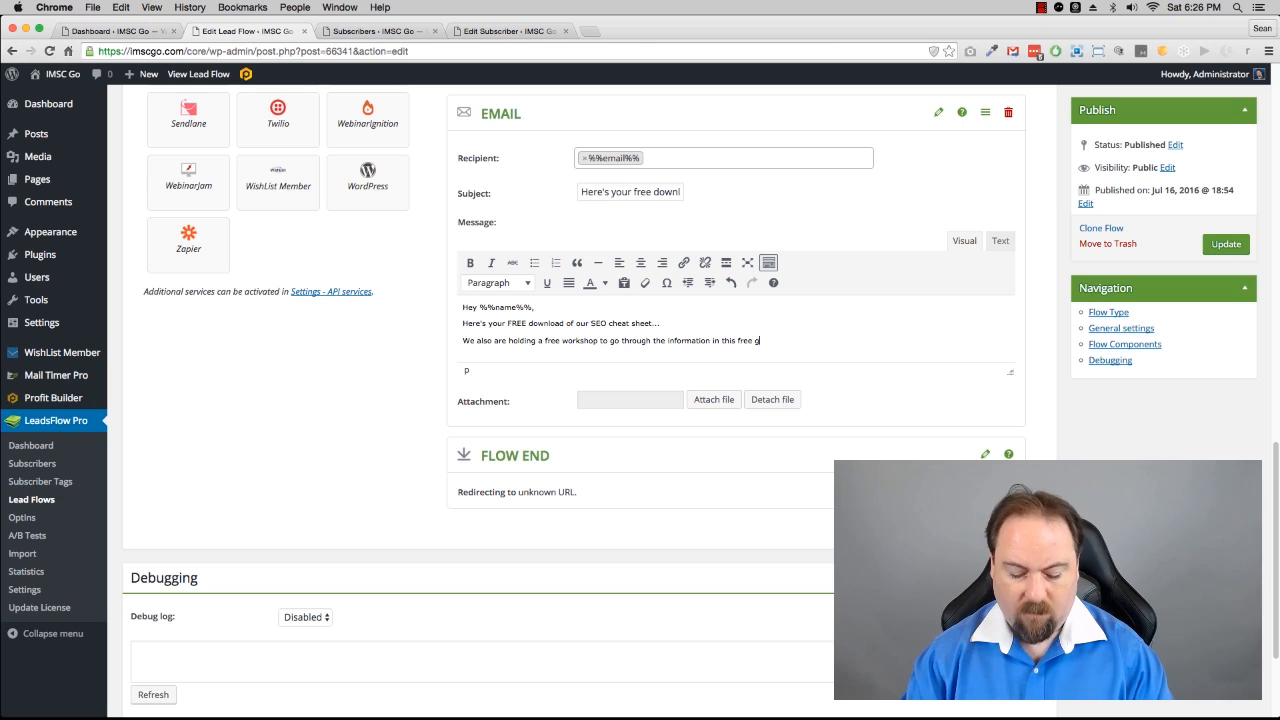
text(guide.)
Step: Add the email line "We also are holding a free workshop to go through the information in this free guide."
key(Return)
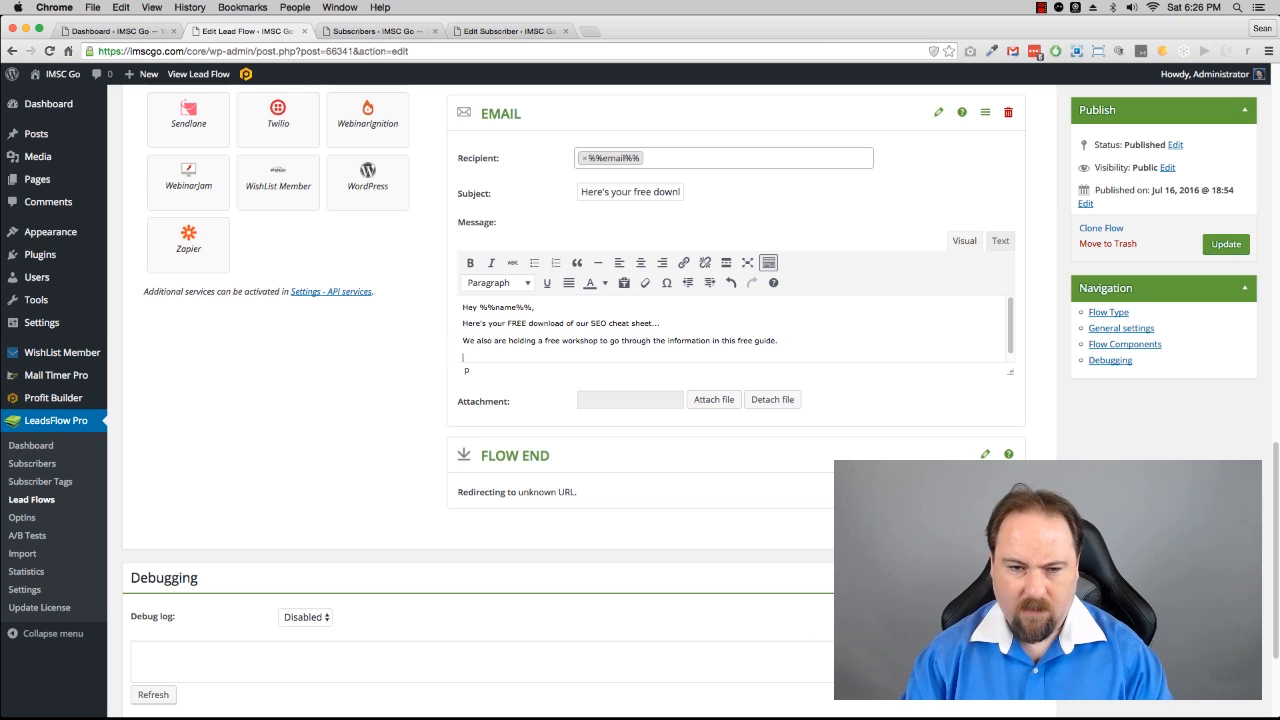
Step: Add the email line "You'll get a notice when that training goes live."
text(You'll)
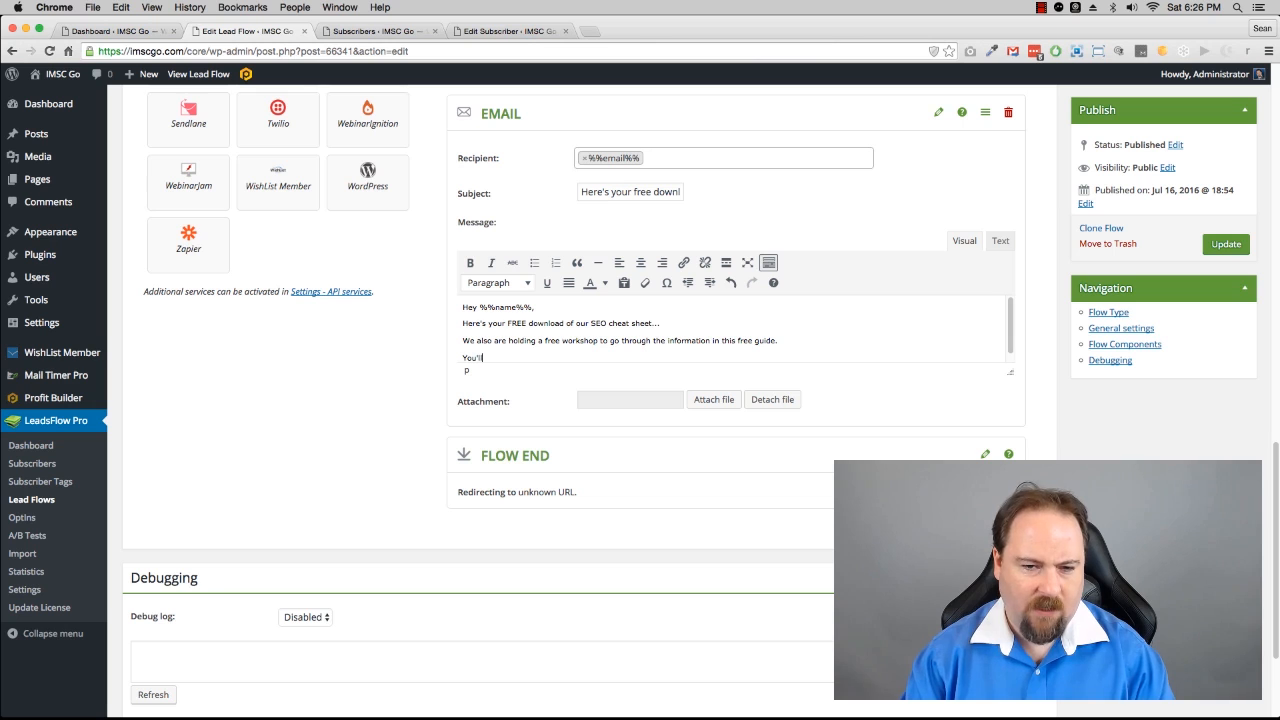
text( get a not)
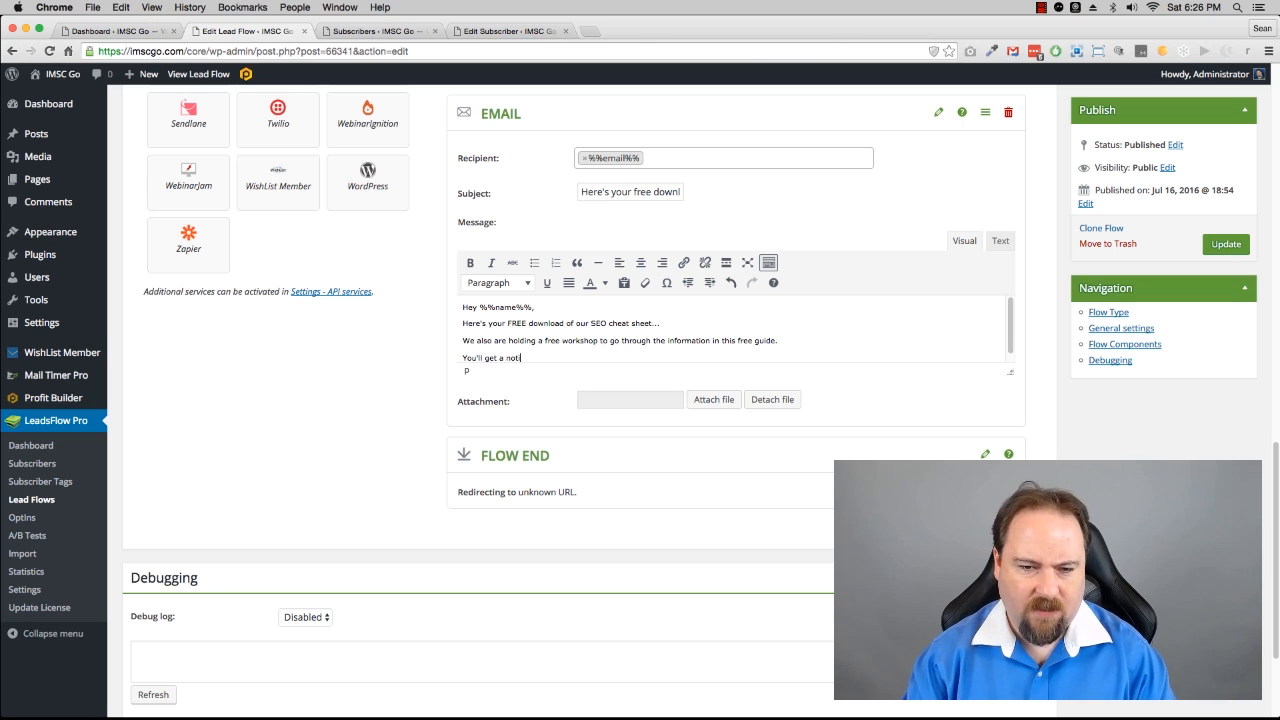
text(ice in a da)
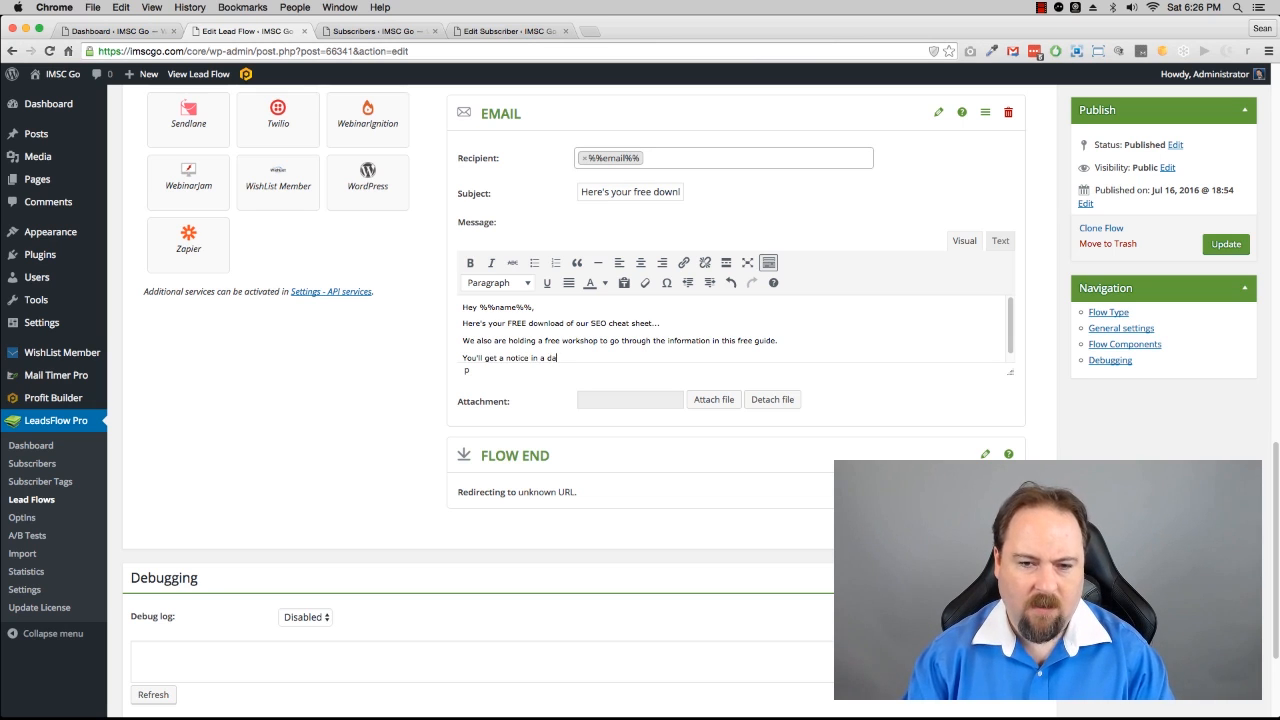
key(BackSpace)
key(BackSpace)
key(BackSpace)
key(BackSpace)
key(BackSpace)
key(BackSpace)
key(BackSpace)
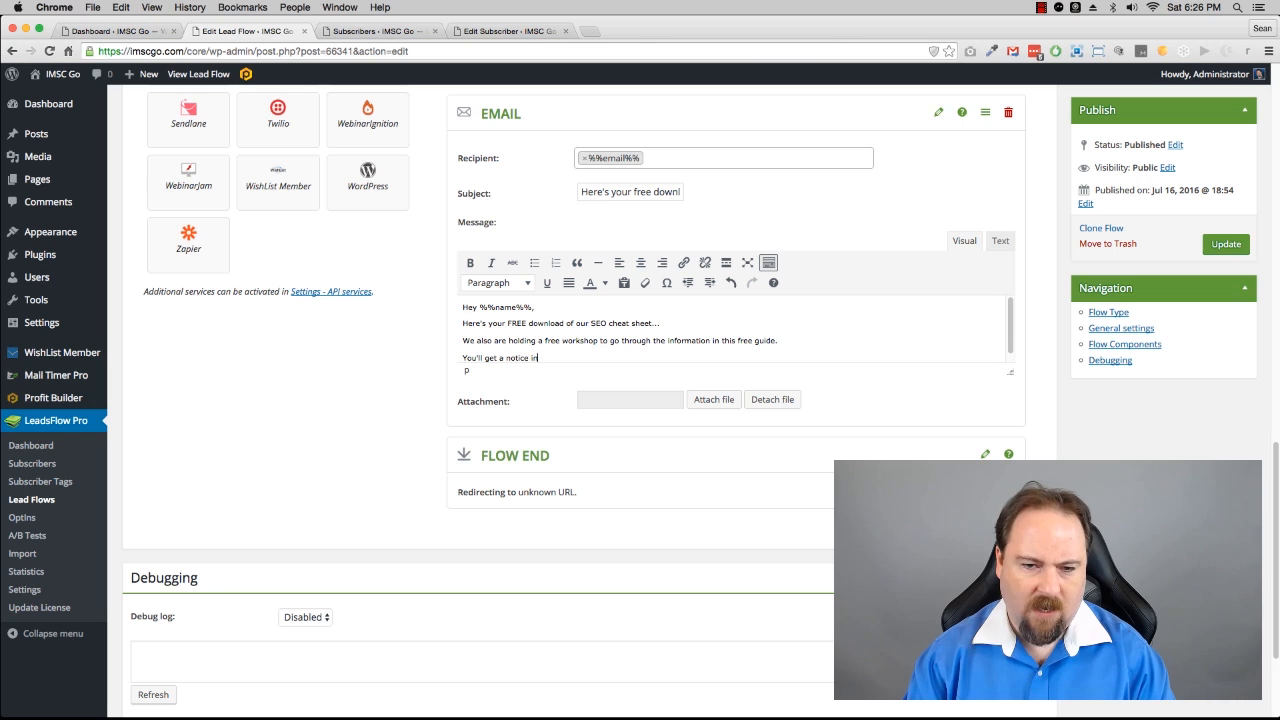
text(w)
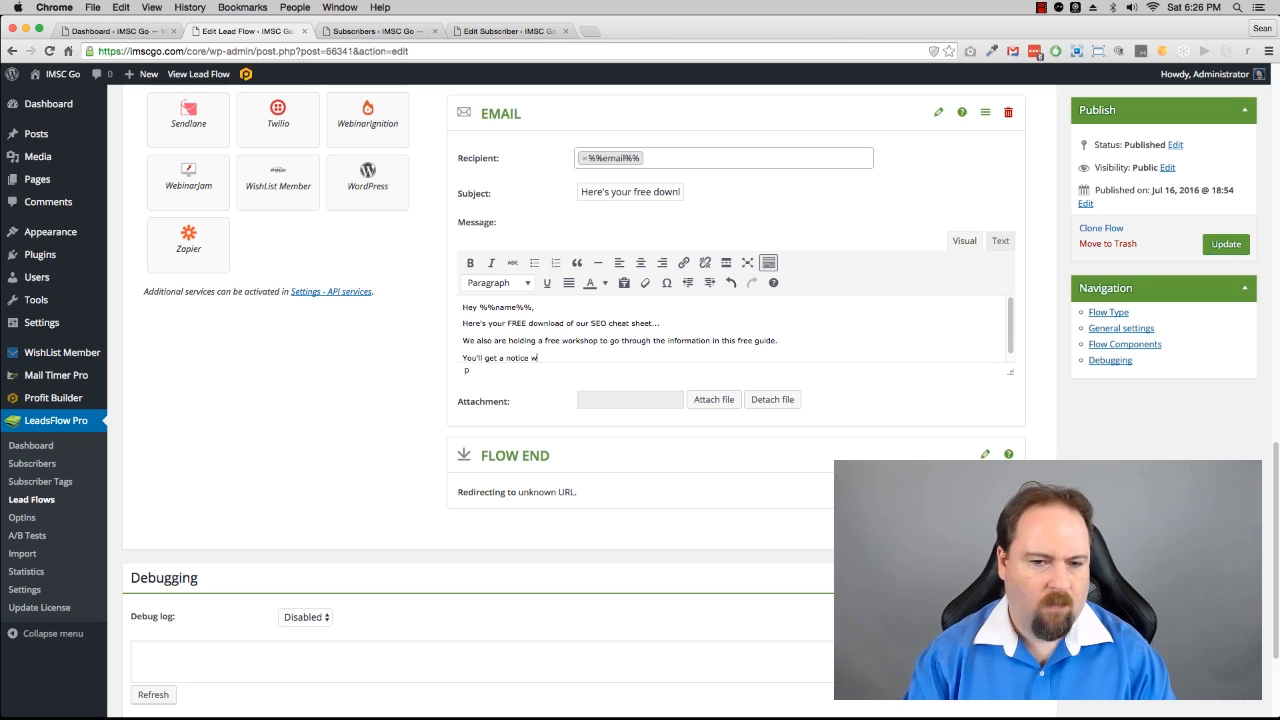
text(hen thay)
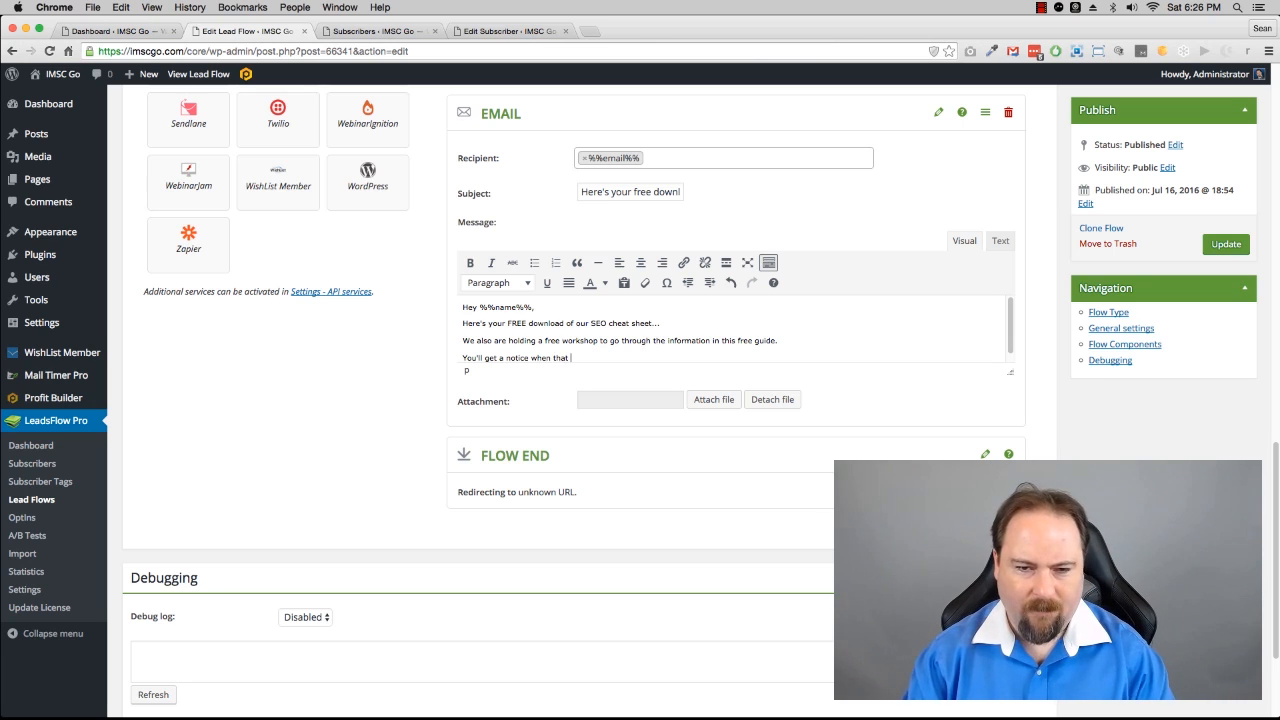
text( training go)
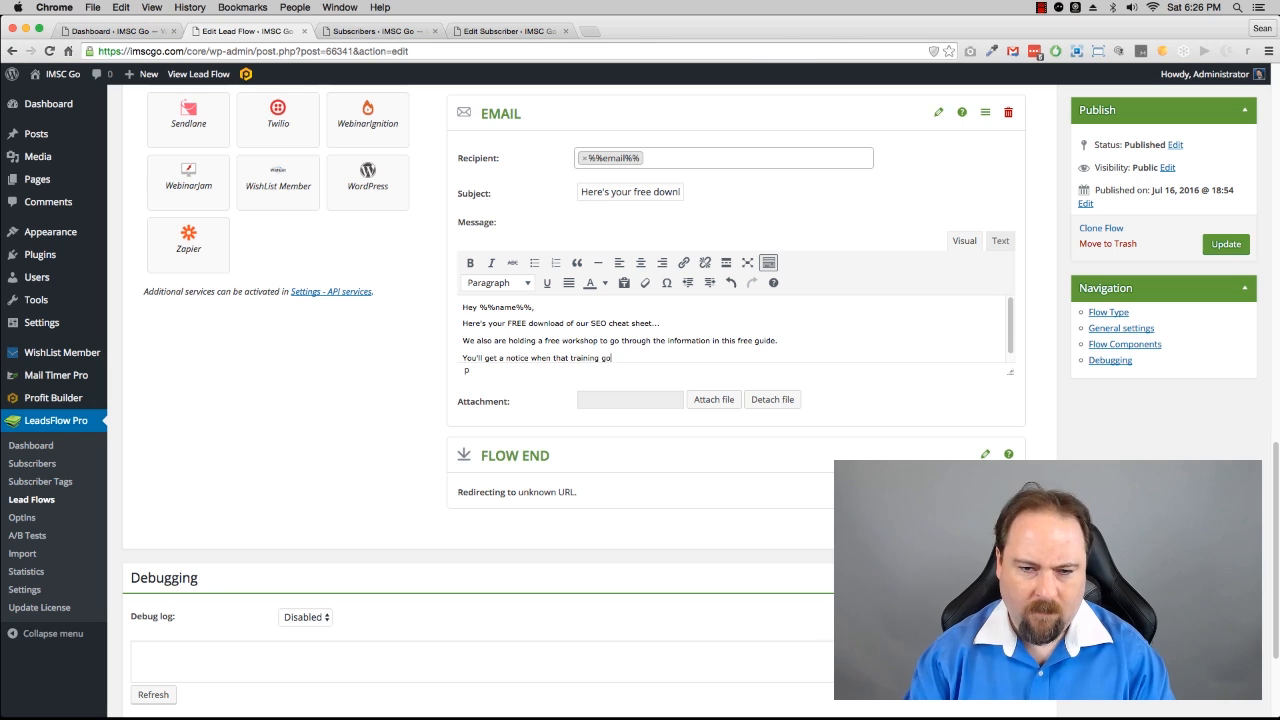
text(es live.)
key(Return)
Step: Close the email with "Speak soon," followed by the sender's first name as signature
text(s)
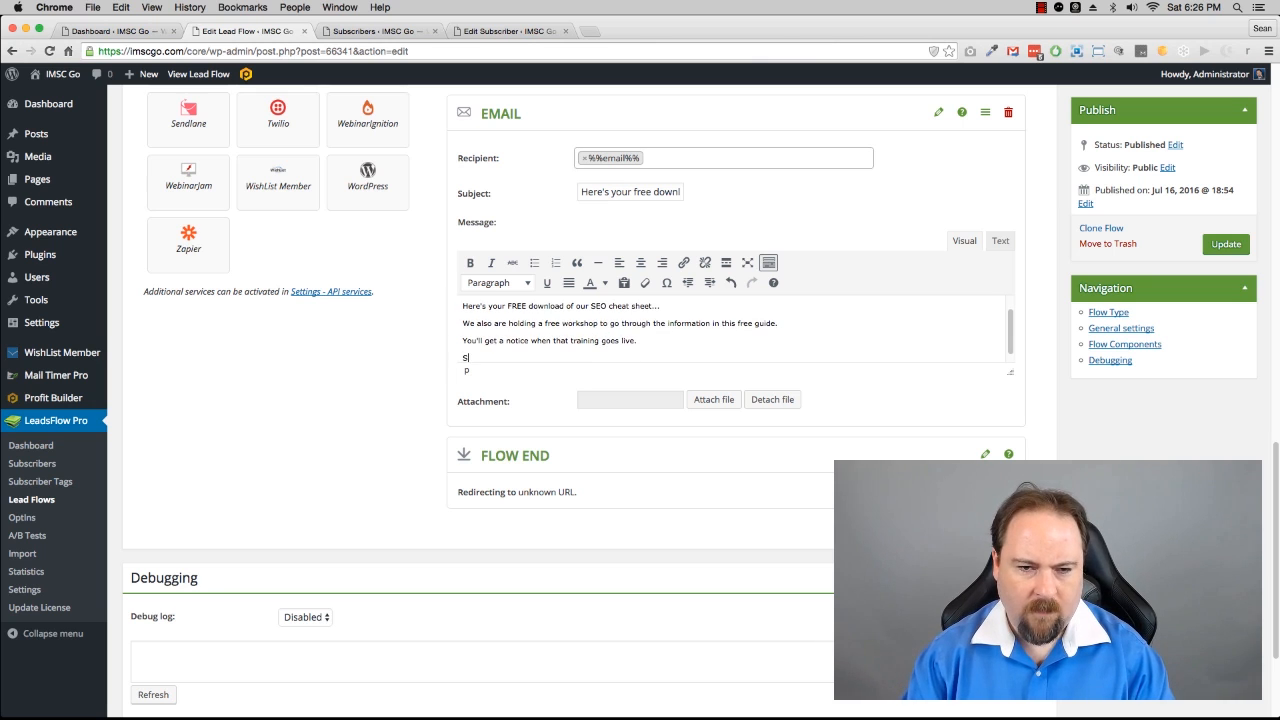
text(peak )
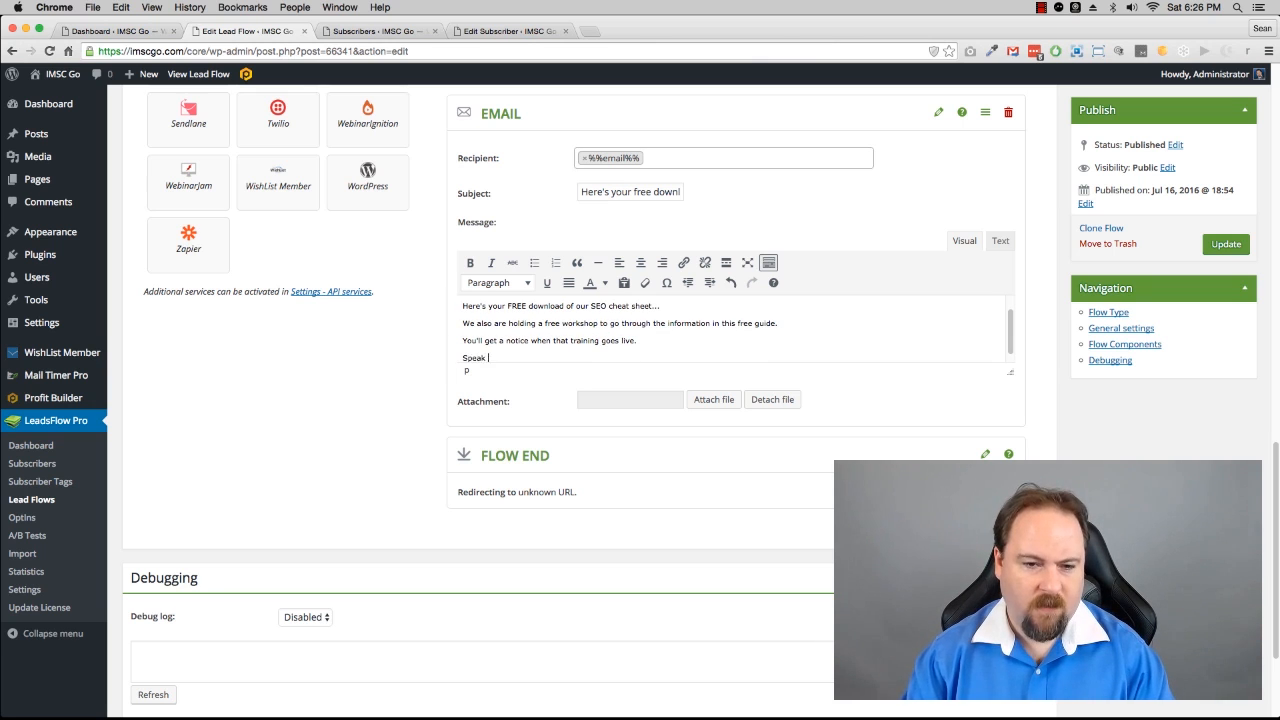
text(soon,)
key(Return)
key(Return)
text(Sean)
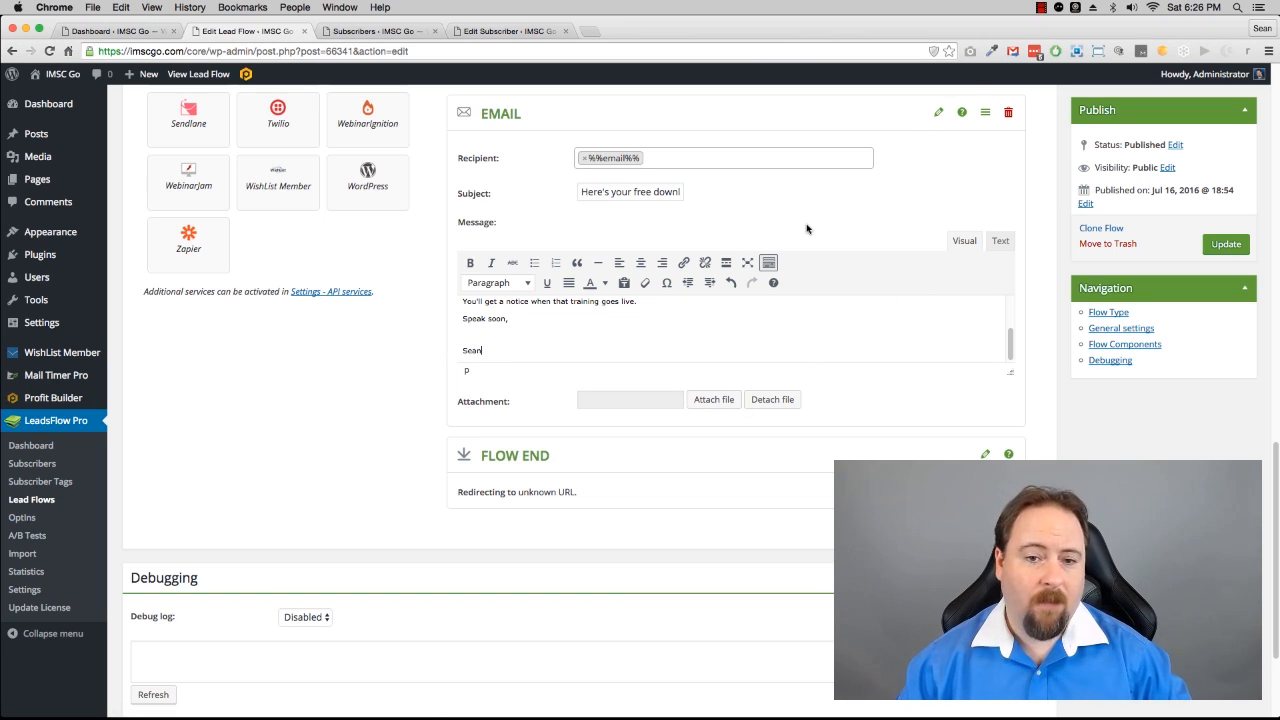
Step: Update the lead flow to save the email component changes
scroll(938, 352, up, 10)
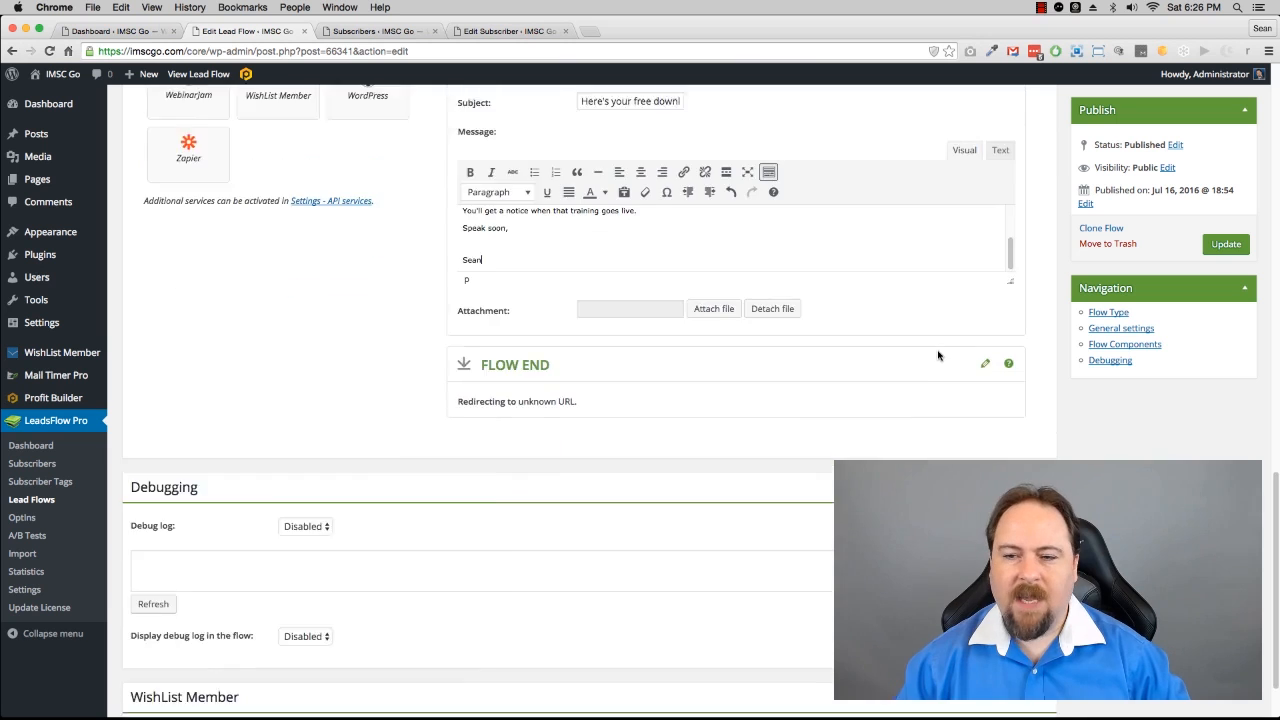
scroll(938, 352, down, 3)
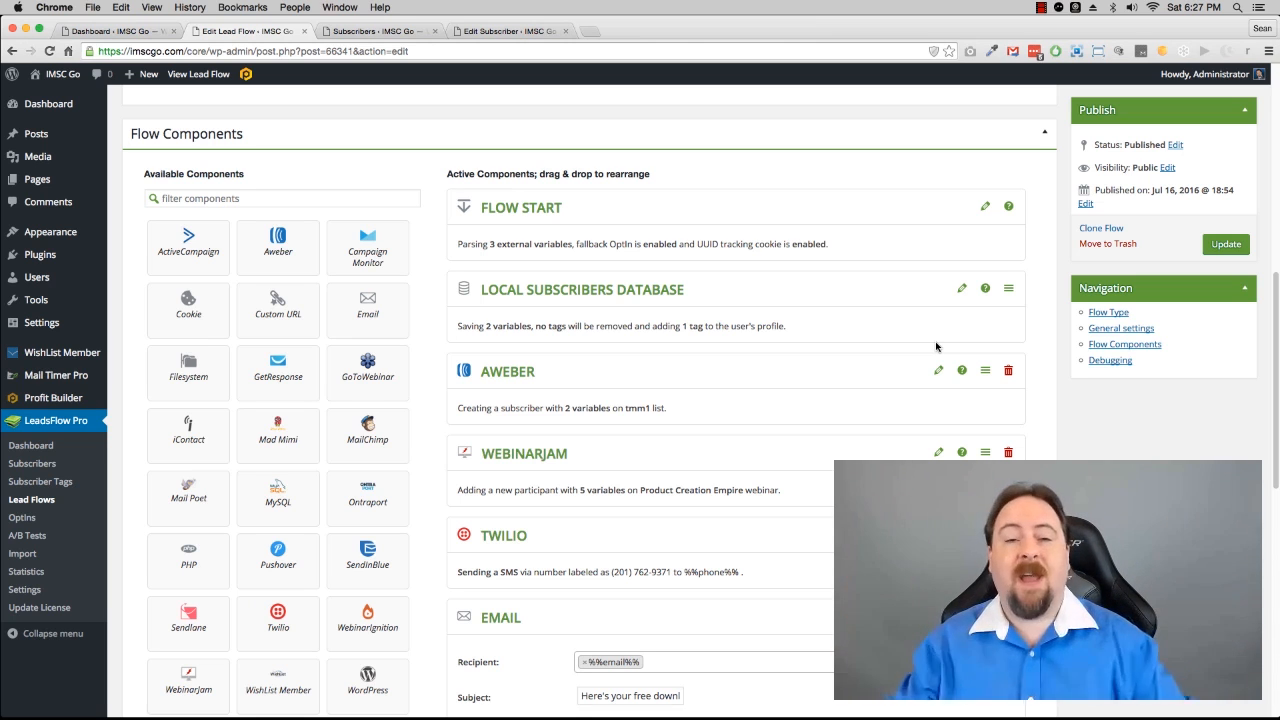
click(1228, 245)
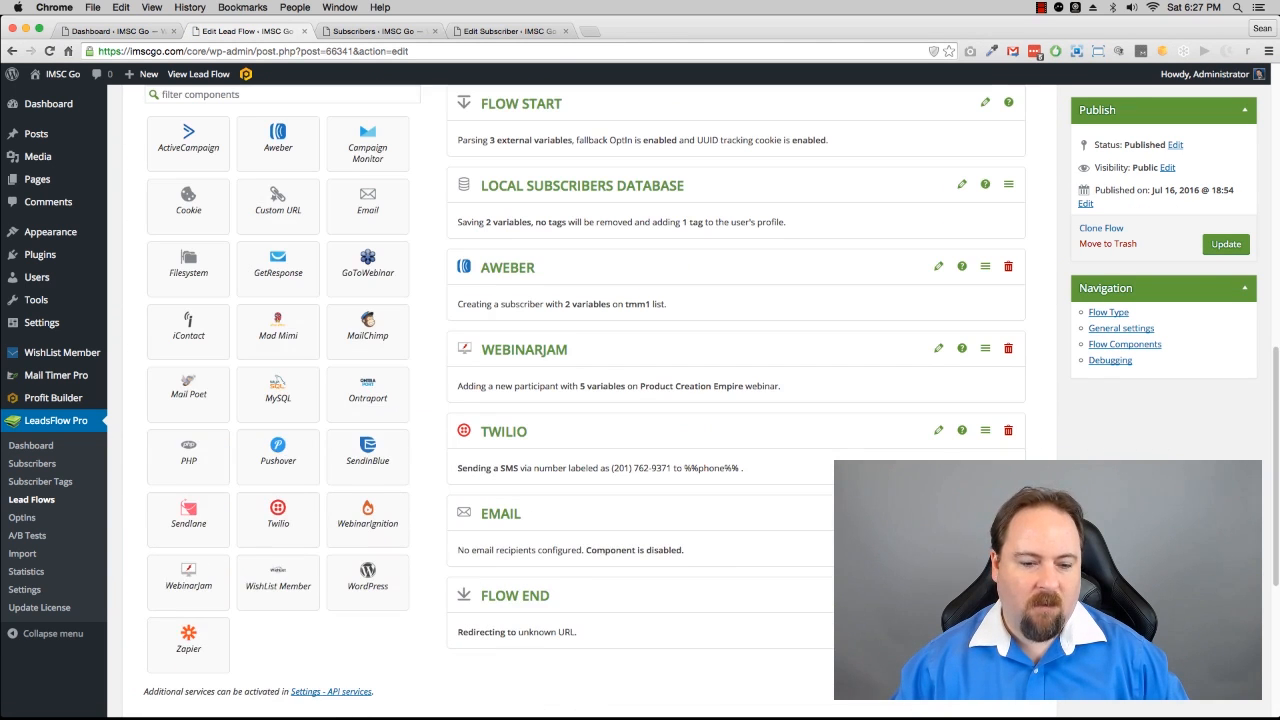
Step: Add Pushover and WishList Member components to the flow and collapse the WishList component settings
click(281, 461)
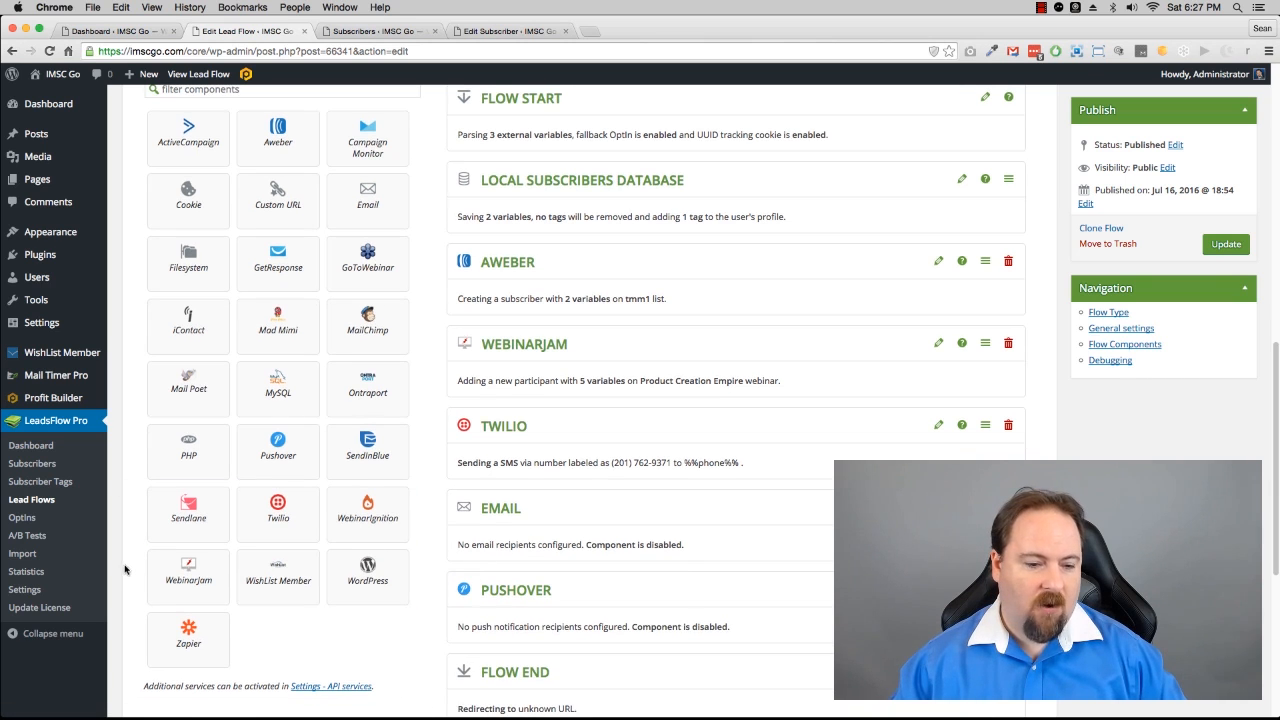
drag(277, 585, 576, 580)
scroll(615, 569, down, 8)
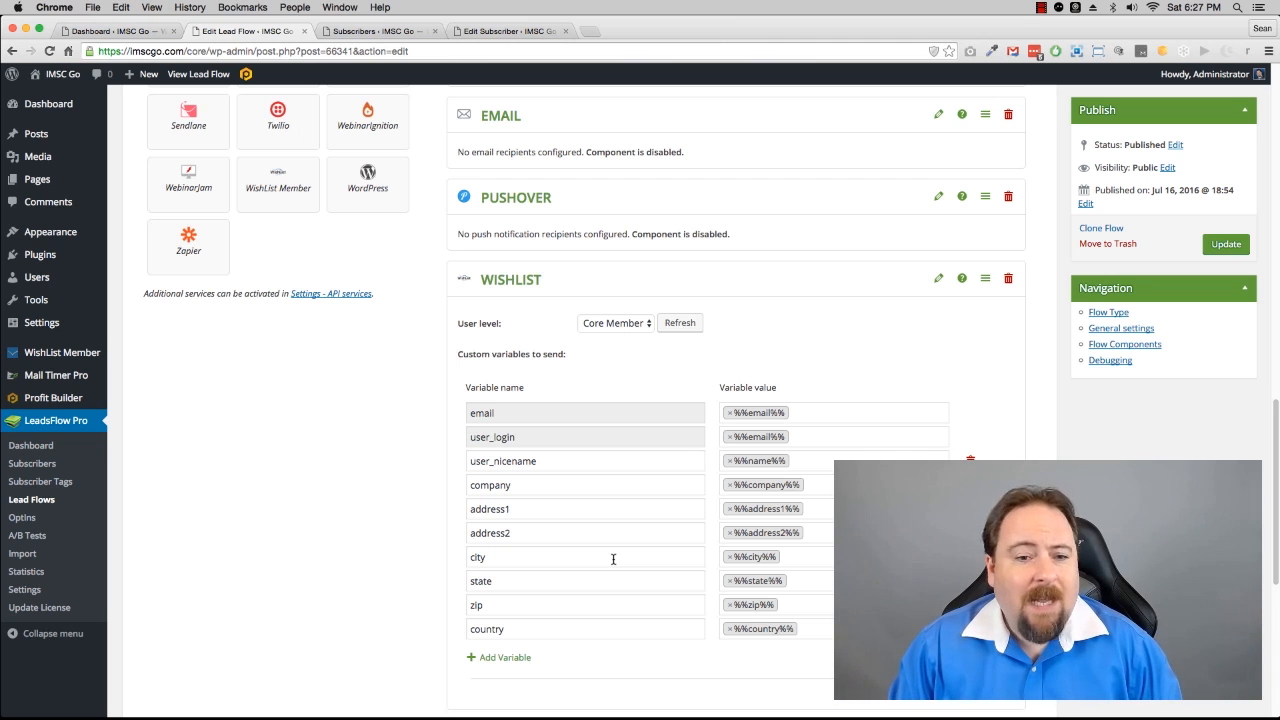
click(939, 279)
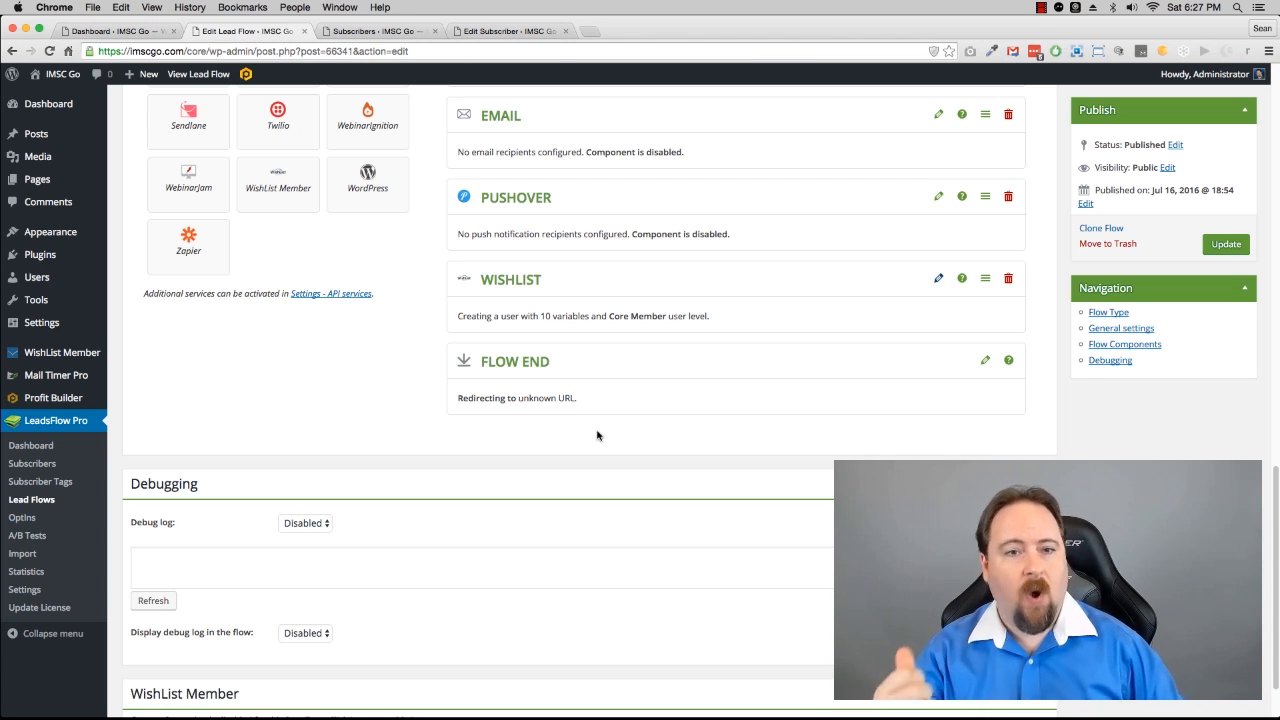
Step: Review the Subscribers list and a subscriber's detail page in the other tabs, then return to the lead flow
scroll(601, 431, down, 2)
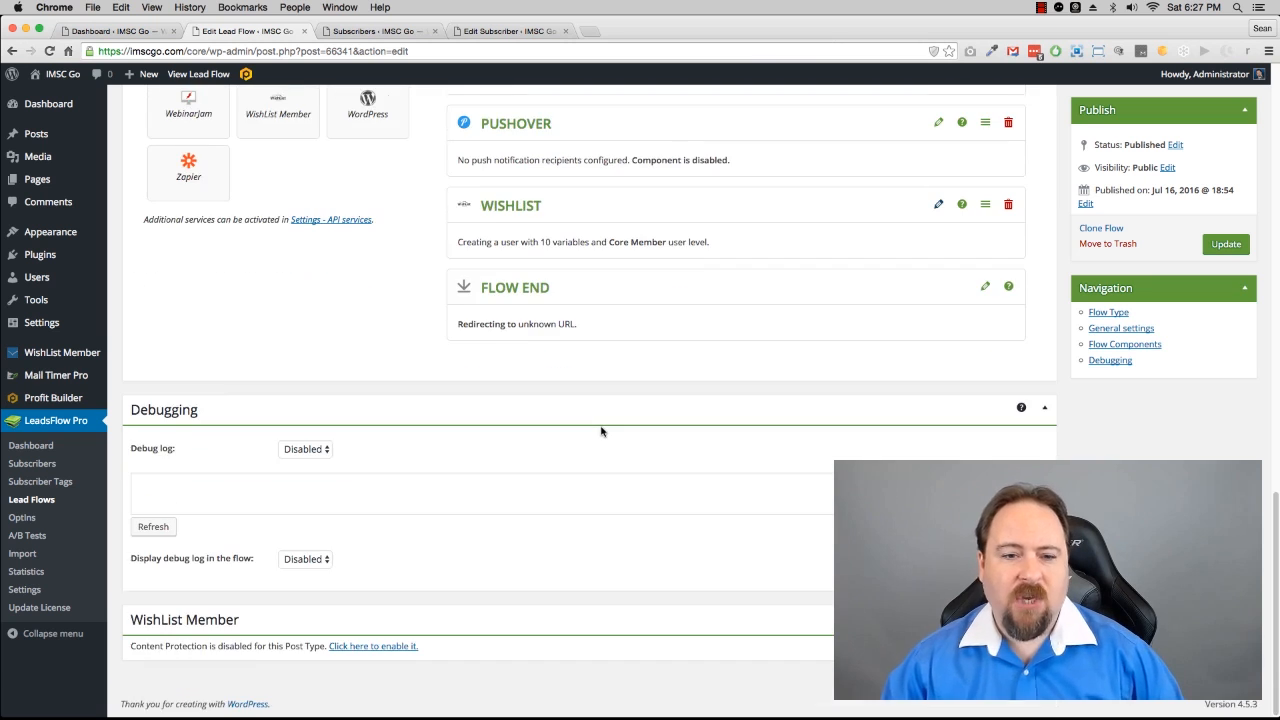
scroll(601, 431, up, 15)
scroll(601, 431, down, 3)
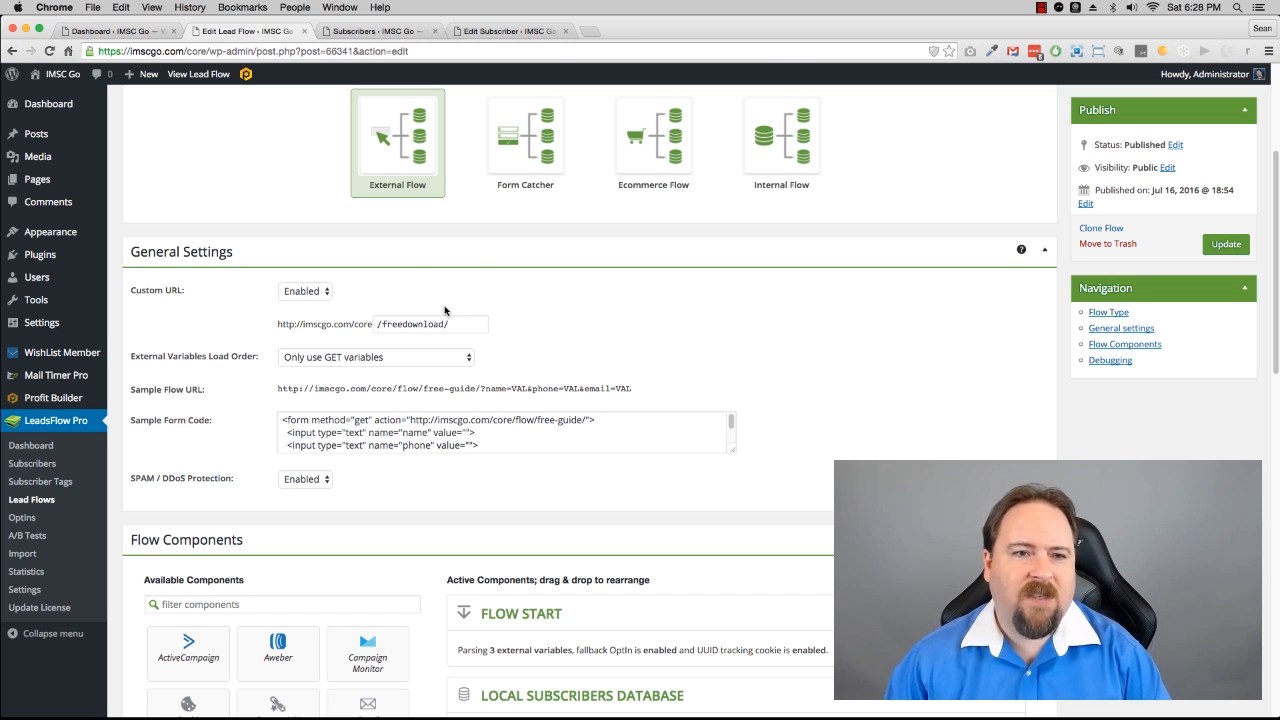
click(386, 33)
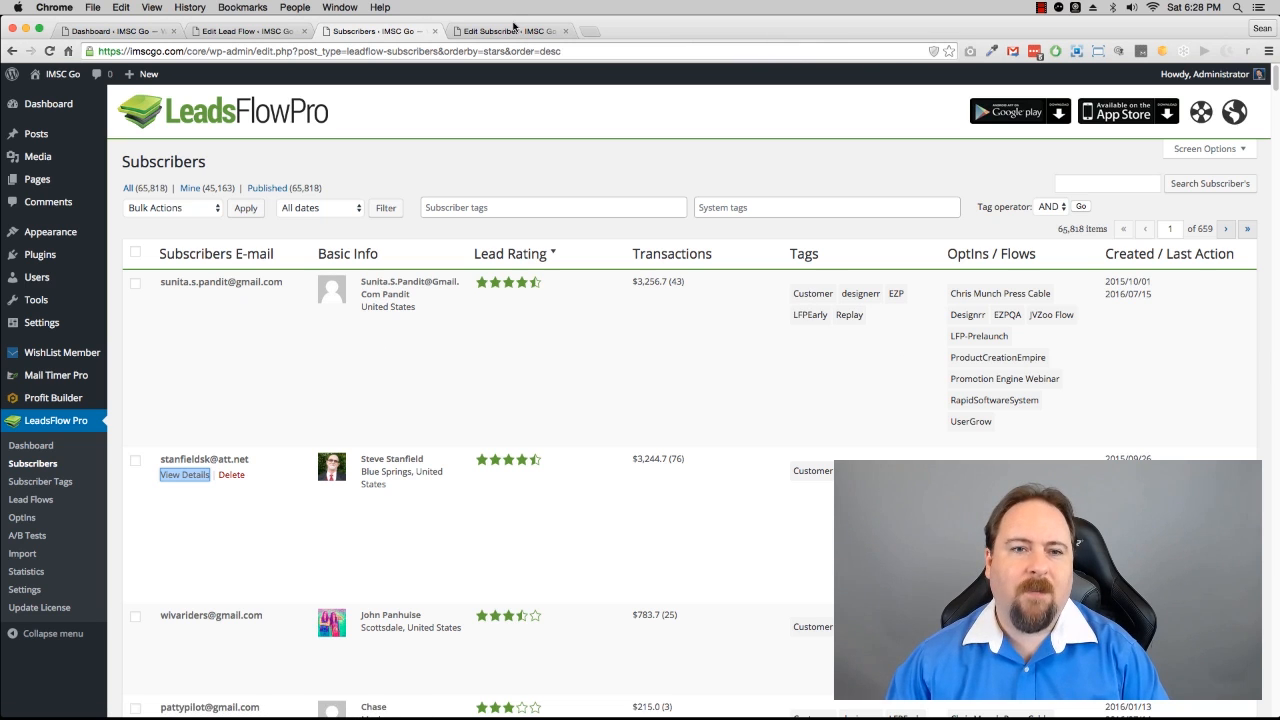
click(512, 31)
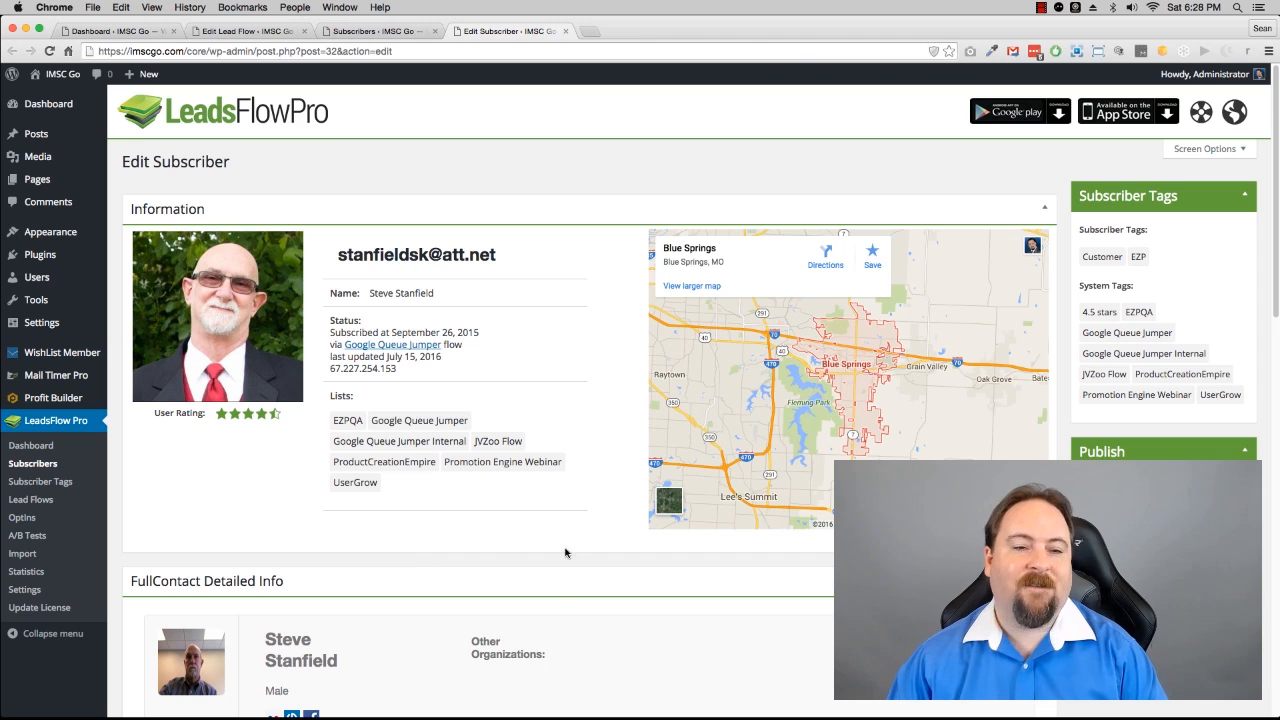
click(358, 30)
click(278, 31)
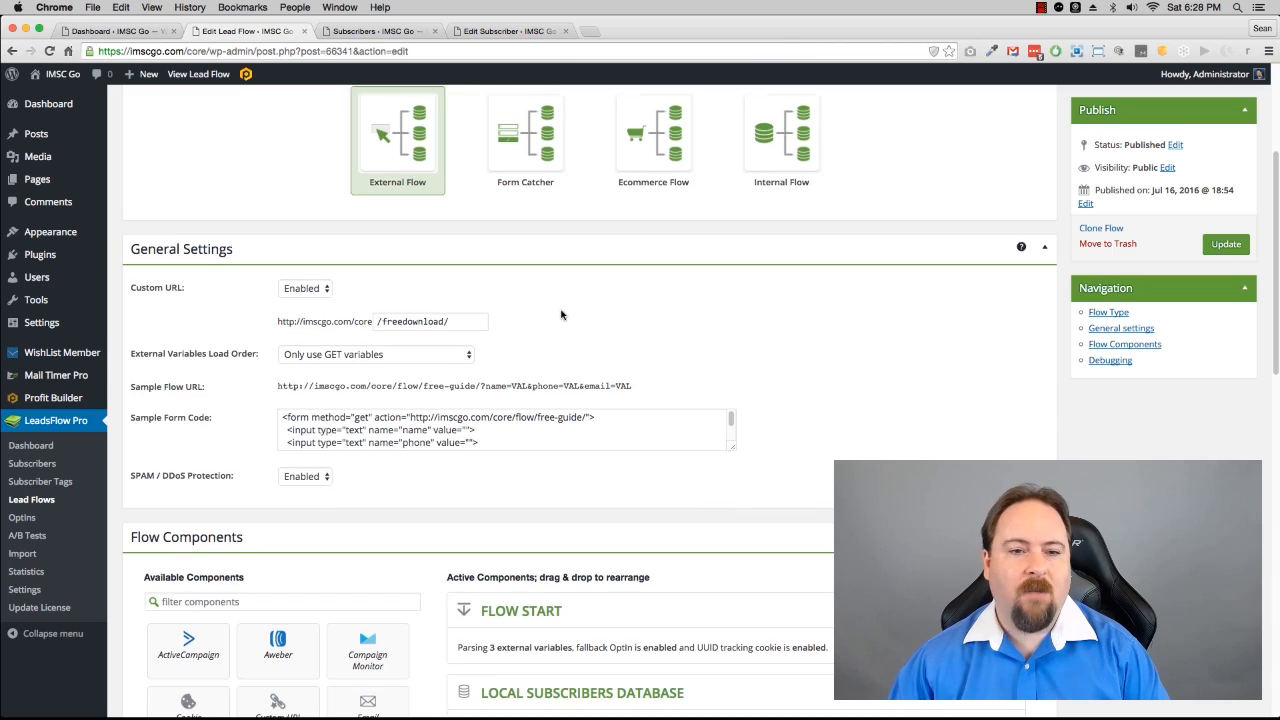
scroll(562, 313, up, 3)
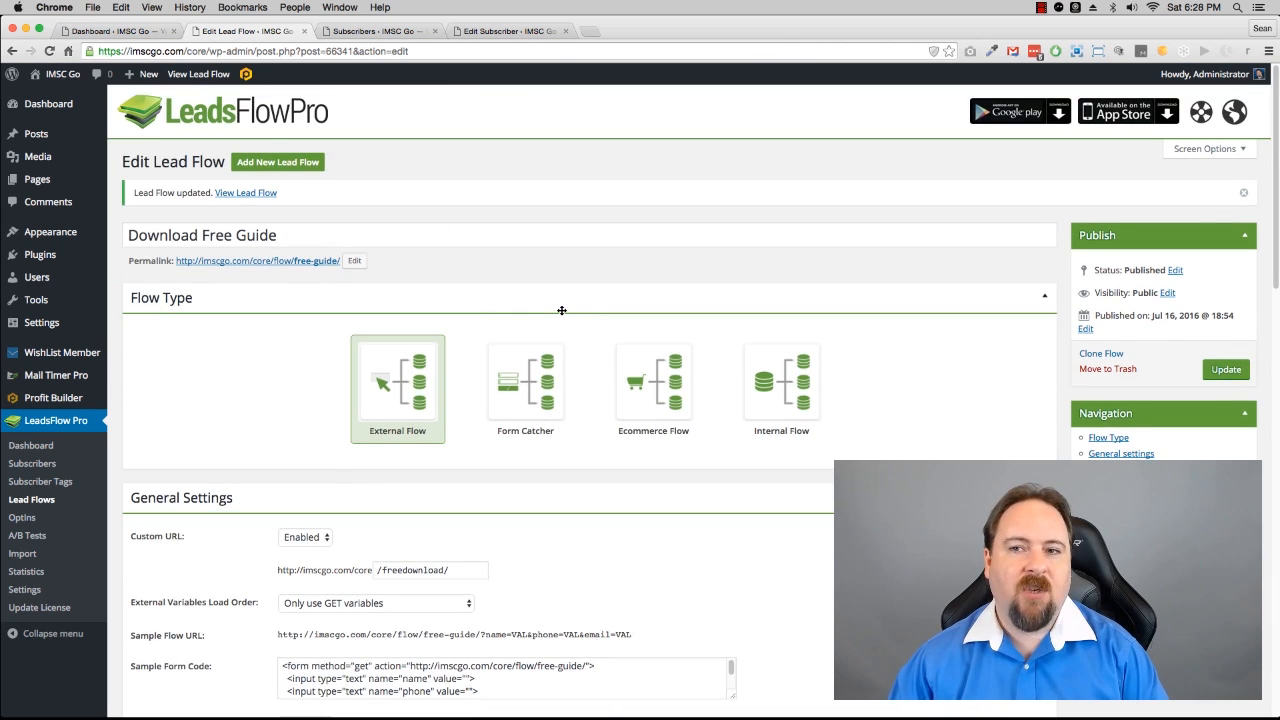